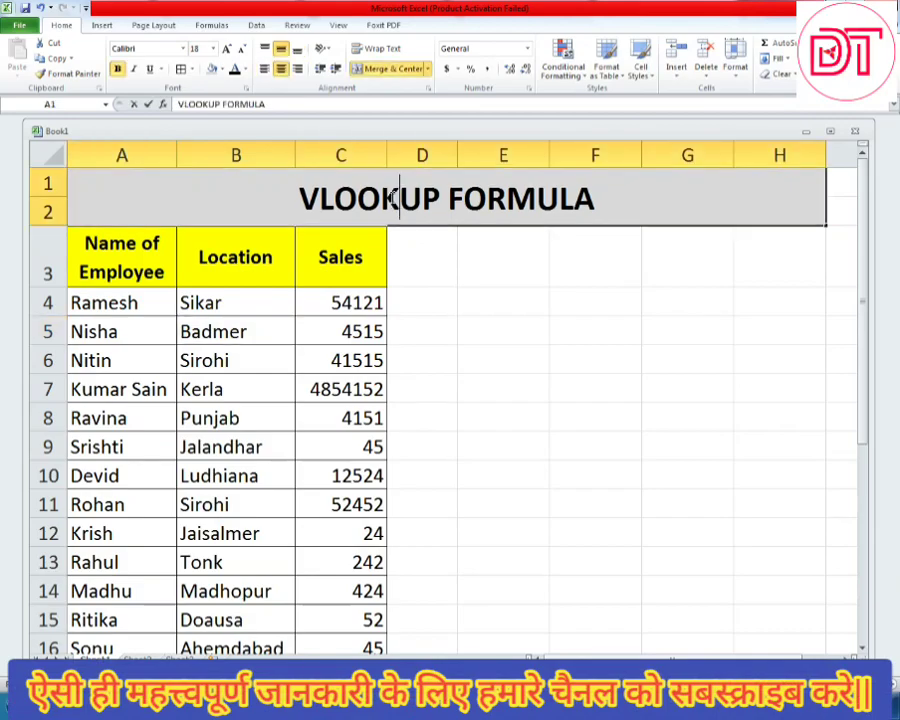
pyautogui.doubleClick(257, 195)
pyautogui.moveTo(257, 195); pyautogui.dragTo(484, 197)
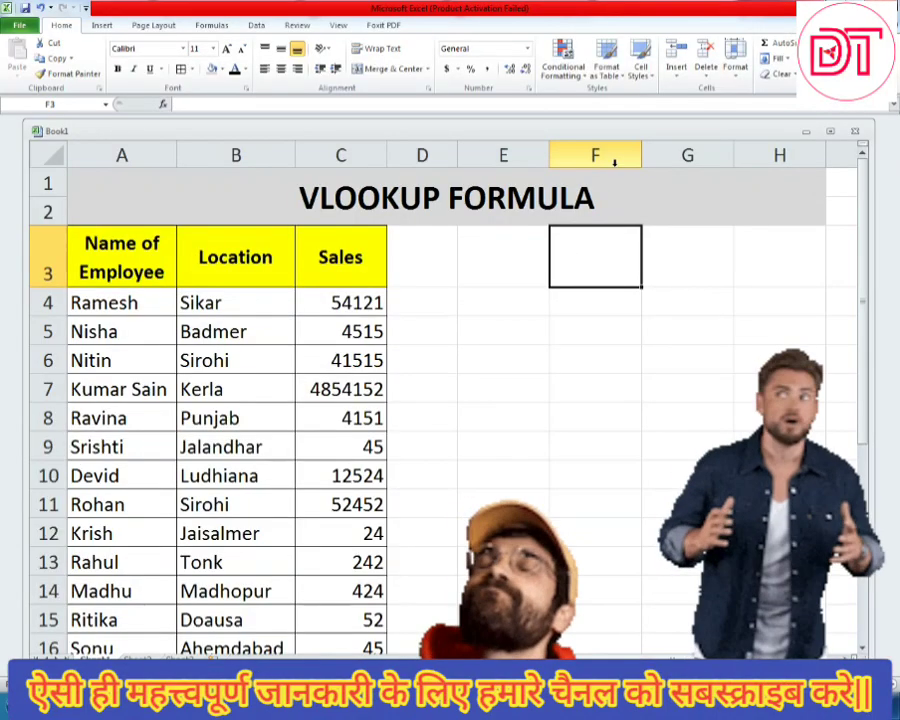
pyautogui.click(655, 257)
pyautogui.click(453, 271)
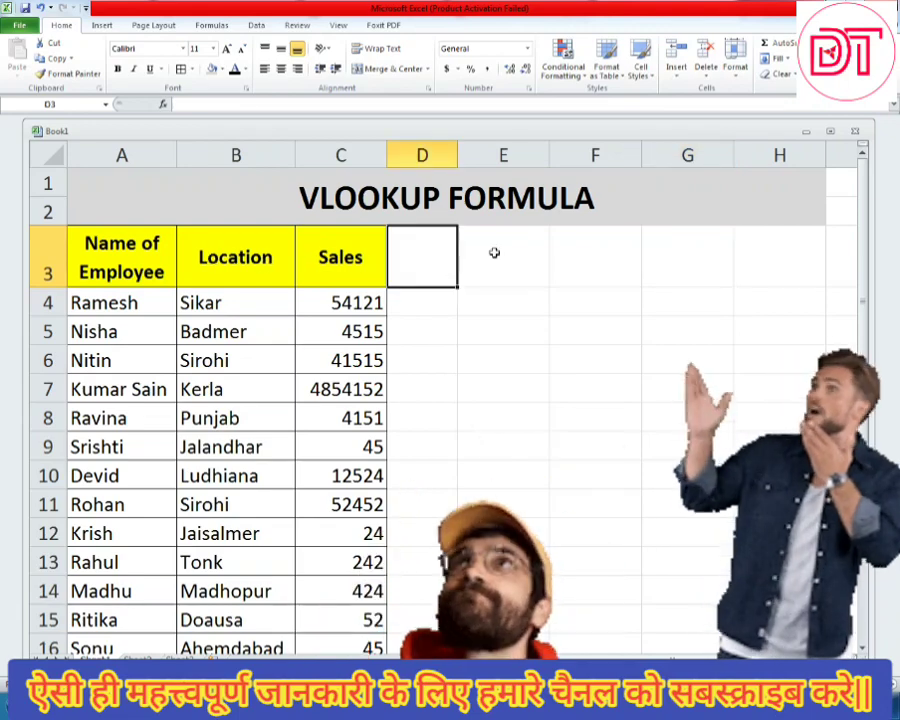
pyautogui.click(459, 195)
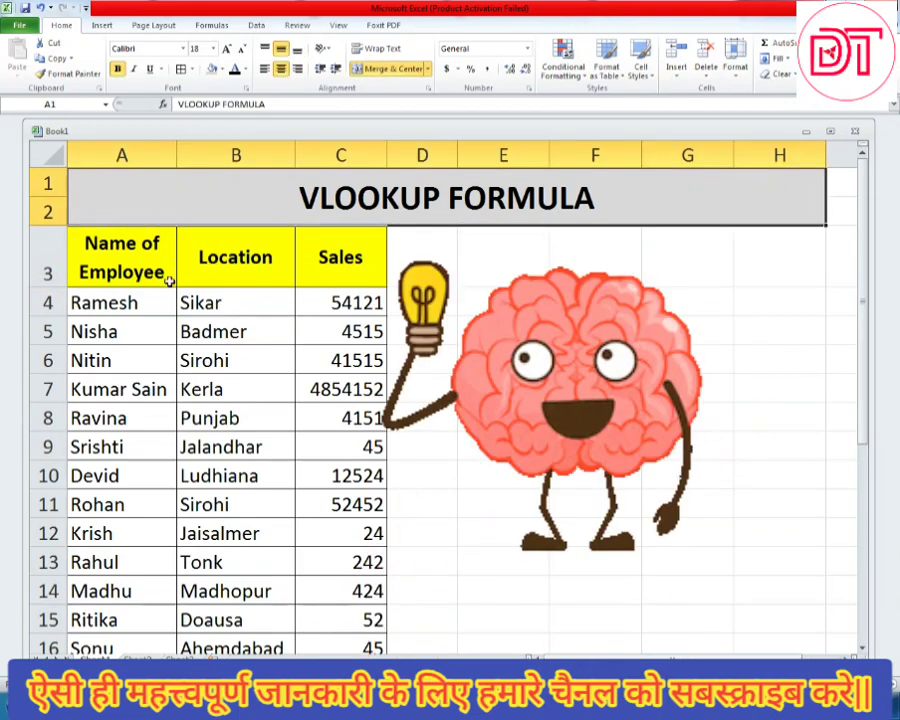
# Step: Review the Name of Employee, Location and Sales columns of the employee table from the headers down to the last row
pyautogui.click(123, 155)
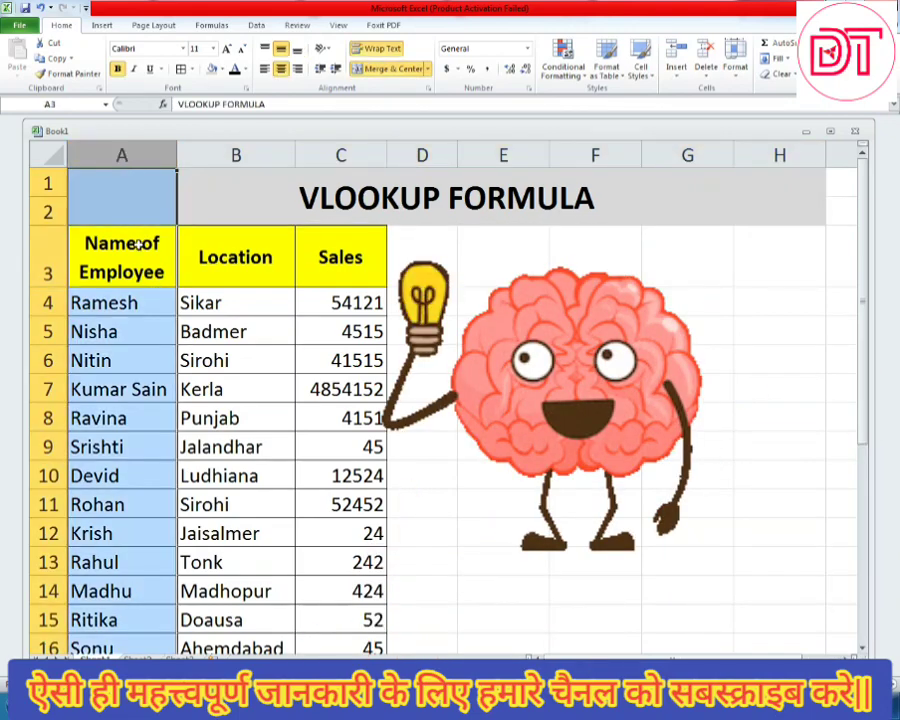
pyautogui.click(128, 238)
pyautogui.click(129, 304)
pyautogui.click(228, 155)
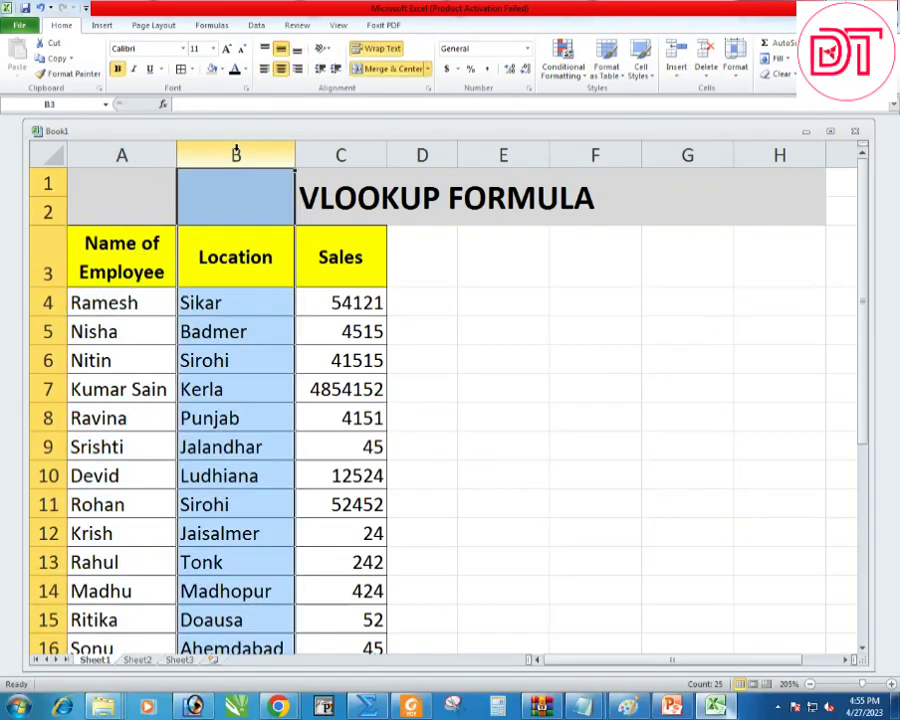
pyautogui.click(247, 302)
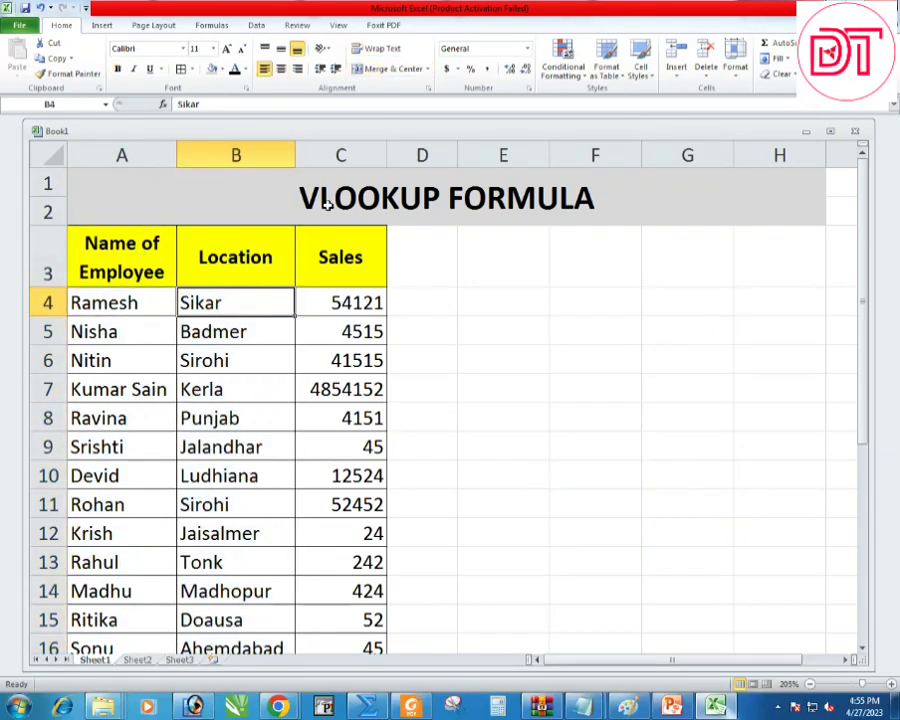
pyautogui.click(340, 155)
pyautogui.click(340, 257)
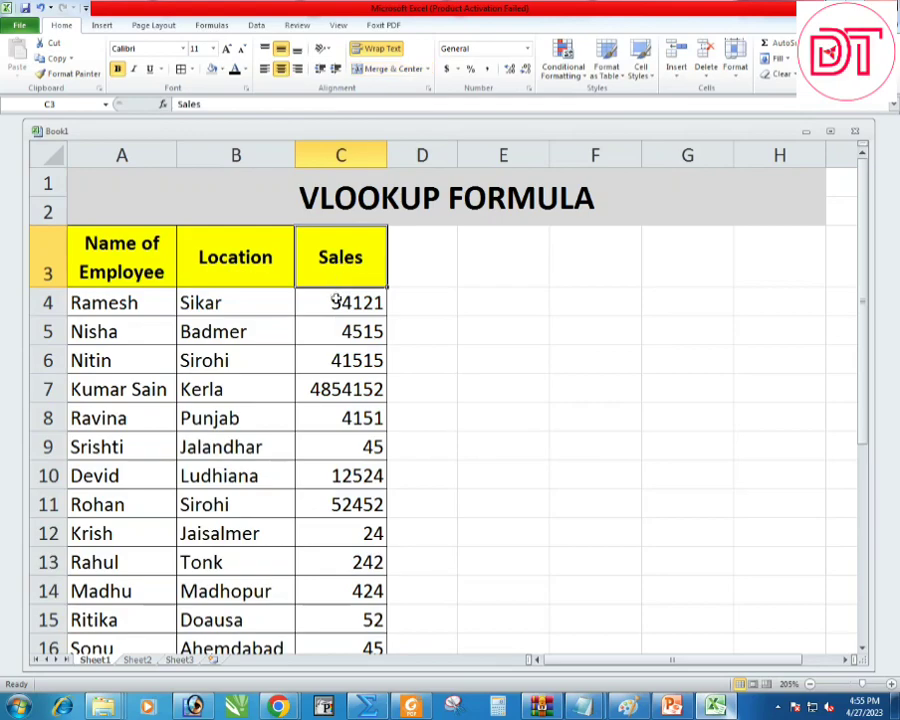
pyautogui.click(336, 298)
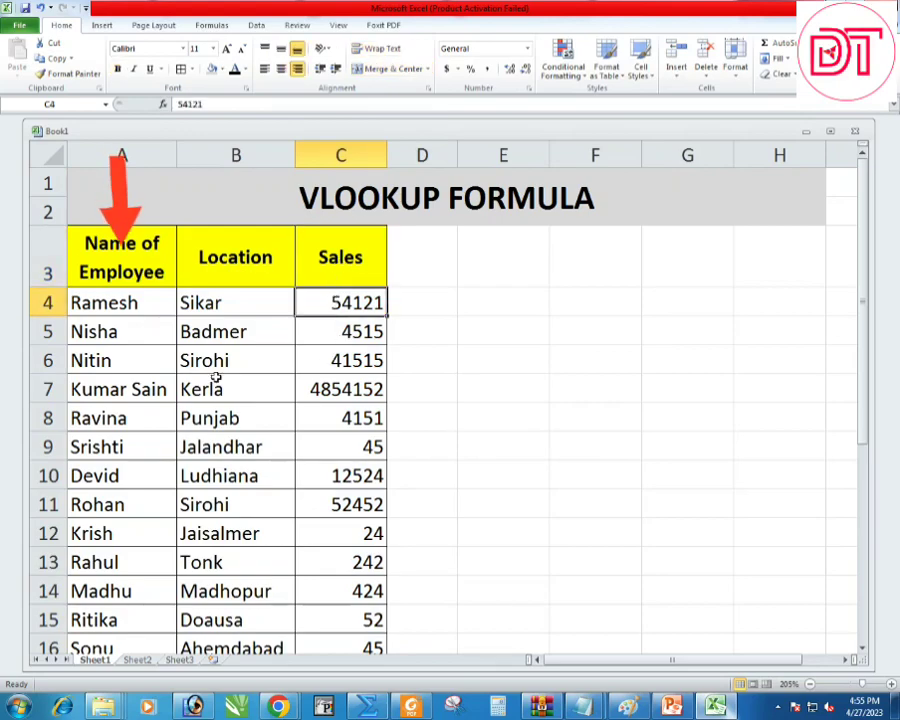
pyautogui.click(112, 284)
pyautogui.scroll(-5, 140, 393)
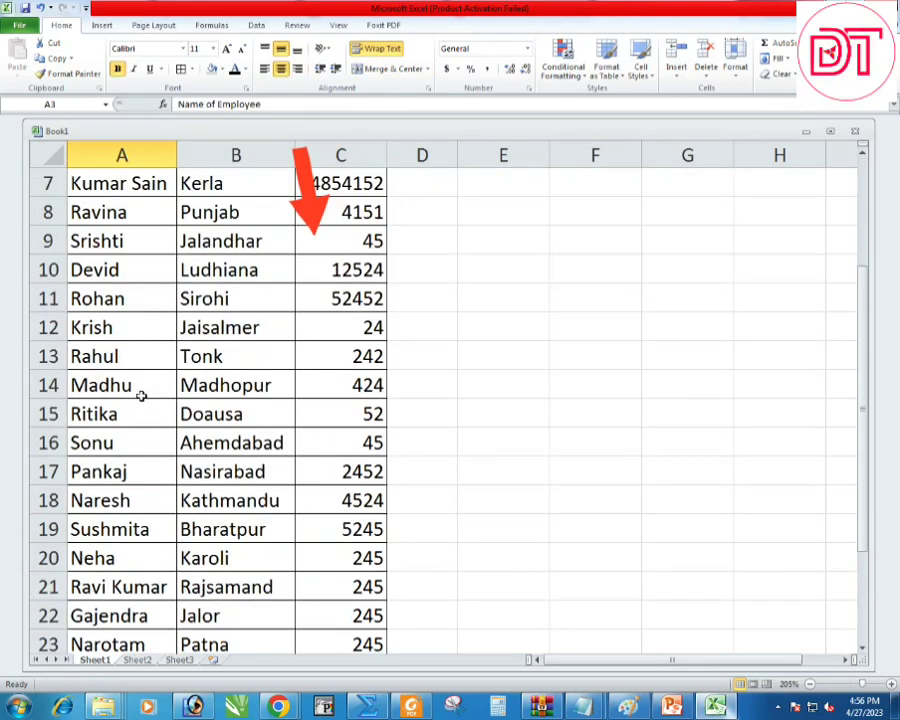
pyautogui.click(82, 498)
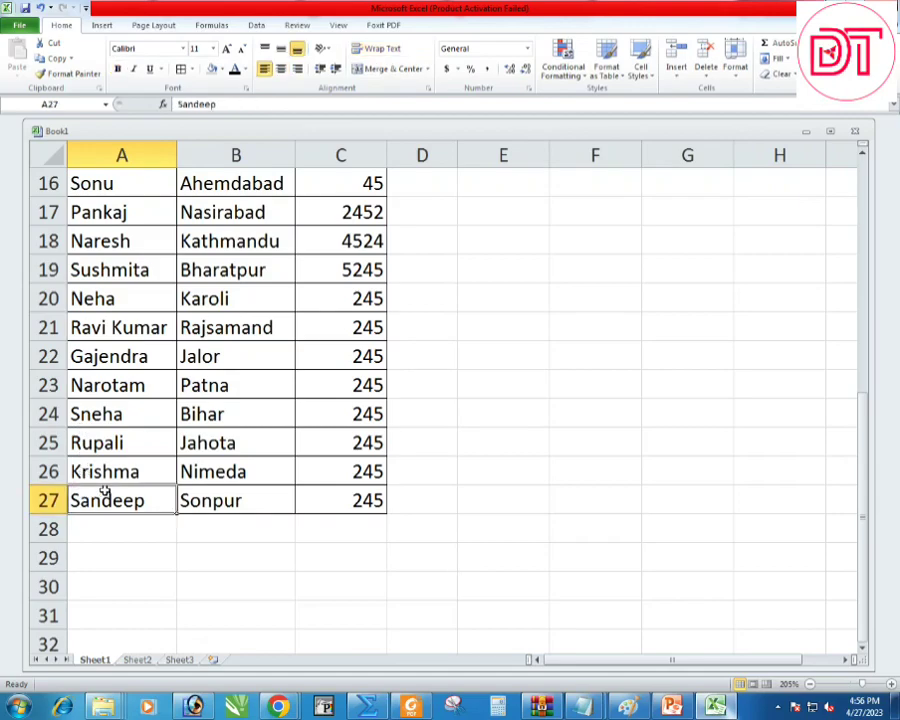
pyautogui.scroll(5, 152, 474)
pyautogui.click(130, 304)
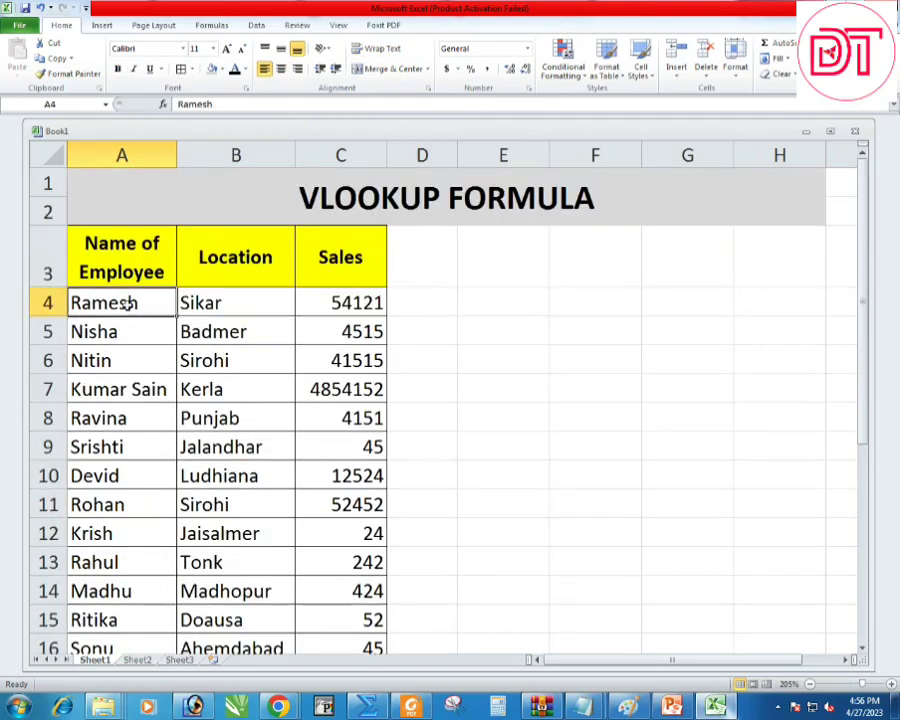
# Step: Look over the unused area around the table: columns D to H beside it and rows 28 to 33 below it
pyautogui.click(410, 152)
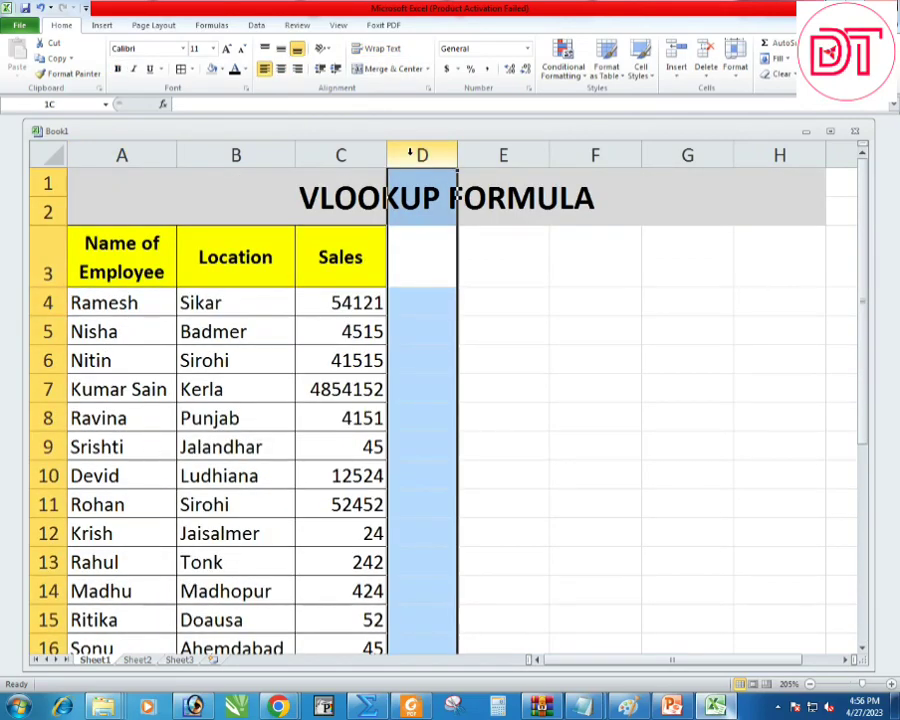
pyautogui.moveTo(410, 152); pyautogui.dragTo(770, 151)
pyautogui.click(185, 362)
pyautogui.scroll(-6, 137, 377)
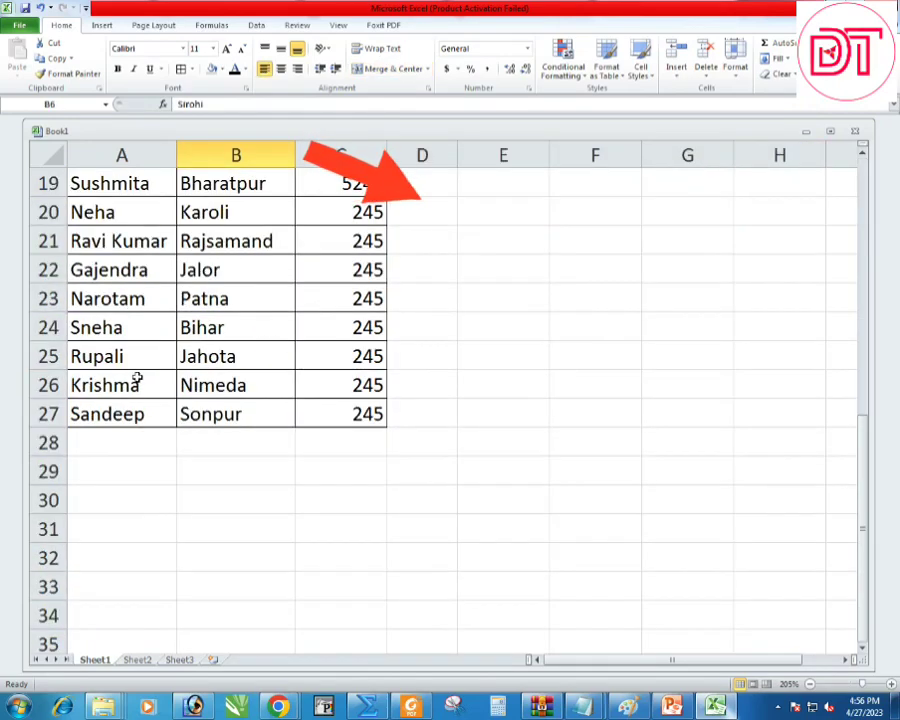
pyautogui.click(48, 442)
pyautogui.keyDown('ctrl'); pyautogui.click(48, 529); pyautogui.keyUp('ctrl')
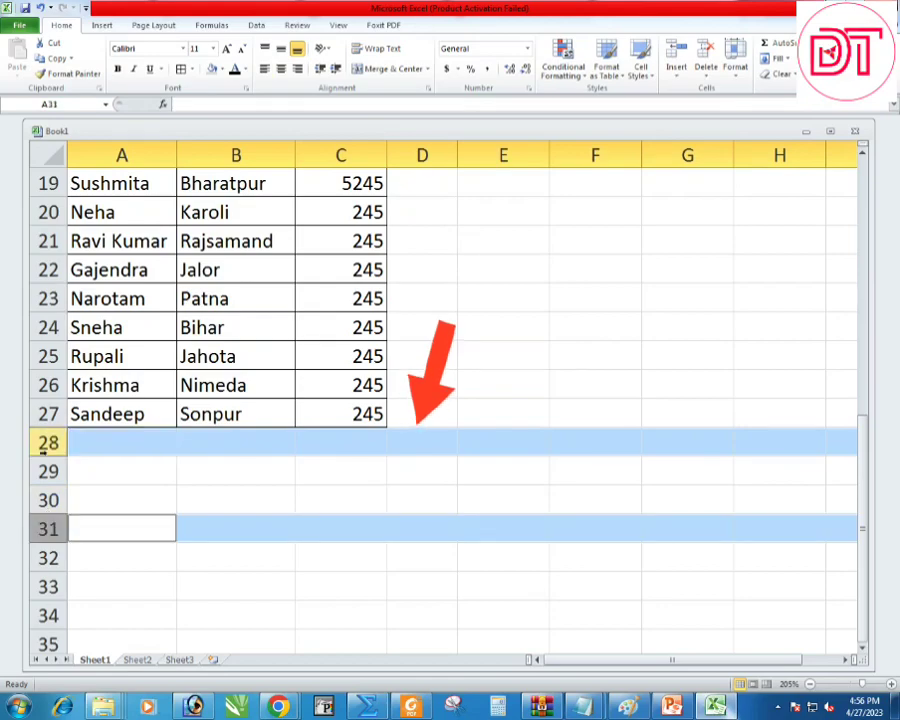
pyautogui.keyDown('ctrl'); pyautogui.click(45, 471); pyautogui.keyUp('ctrl')
pyautogui.keyDown('ctrl'); pyautogui.click(45, 500); pyautogui.keyUp('ctrl')
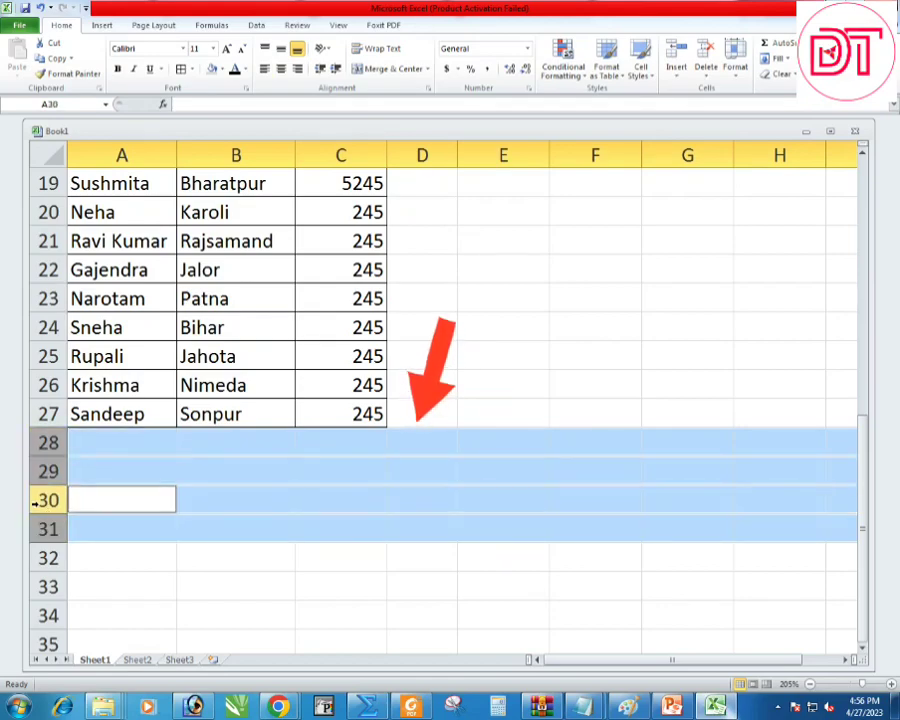
pyautogui.keyDown('ctrl'); pyautogui.click(45, 558); pyautogui.keyUp('ctrl')
pyautogui.keyDown('ctrl'); pyautogui.click(45, 587); pyautogui.keyUp('ctrl')
pyautogui.scroll(6, 130, 518)
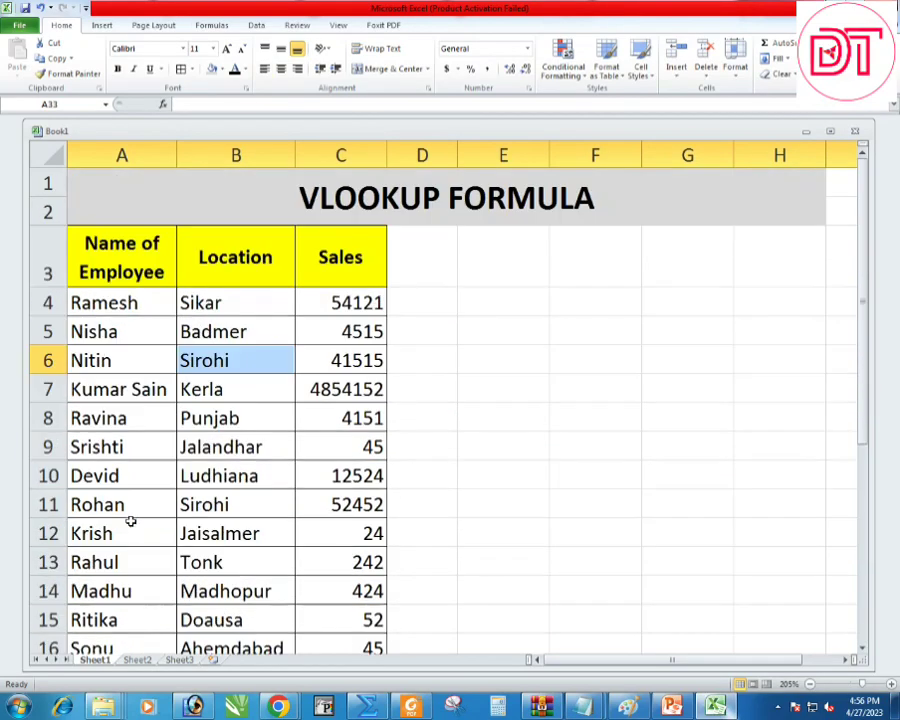
# Step: Examine scattered employee entries in column A by highlighting cells A6, A10, A13, A17 and A20 together
pyautogui.click(200, 447)
pyautogui.click(211, 391)
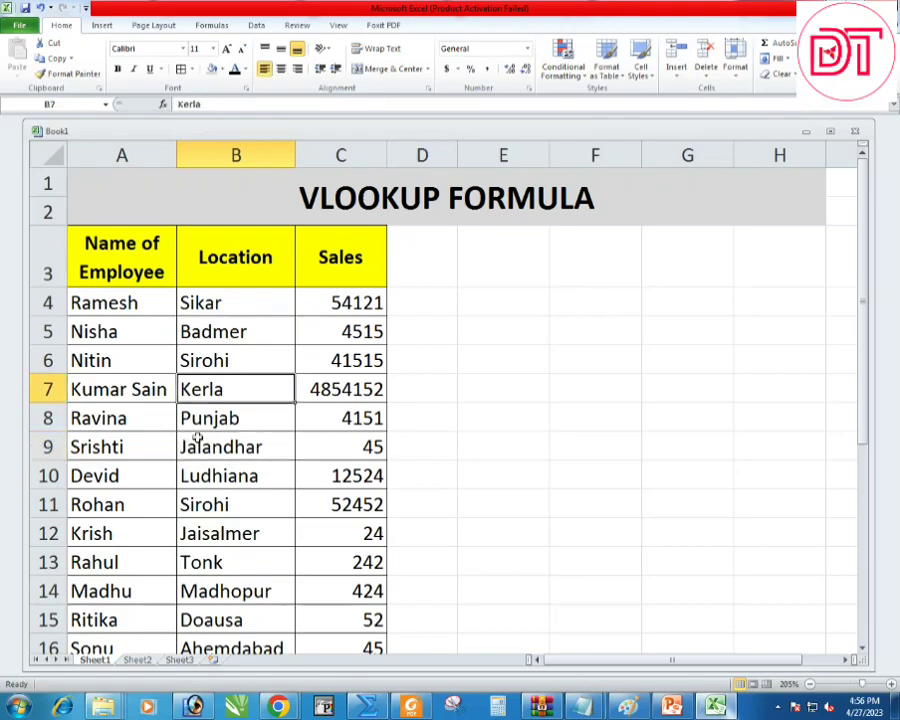
pyautogui.click(642, 318)
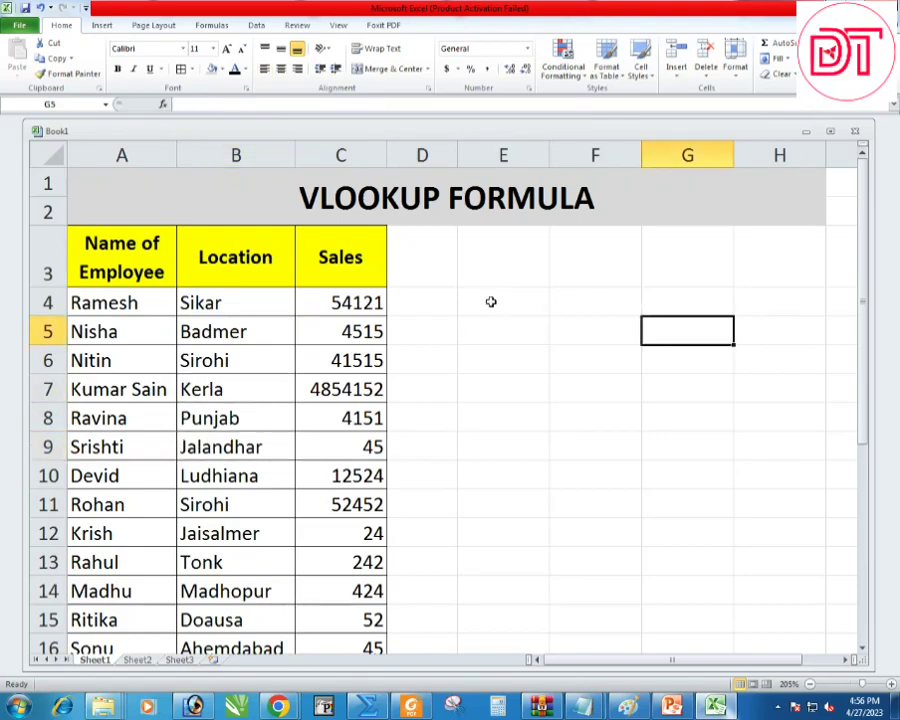
pyautogui.click(92, 362)
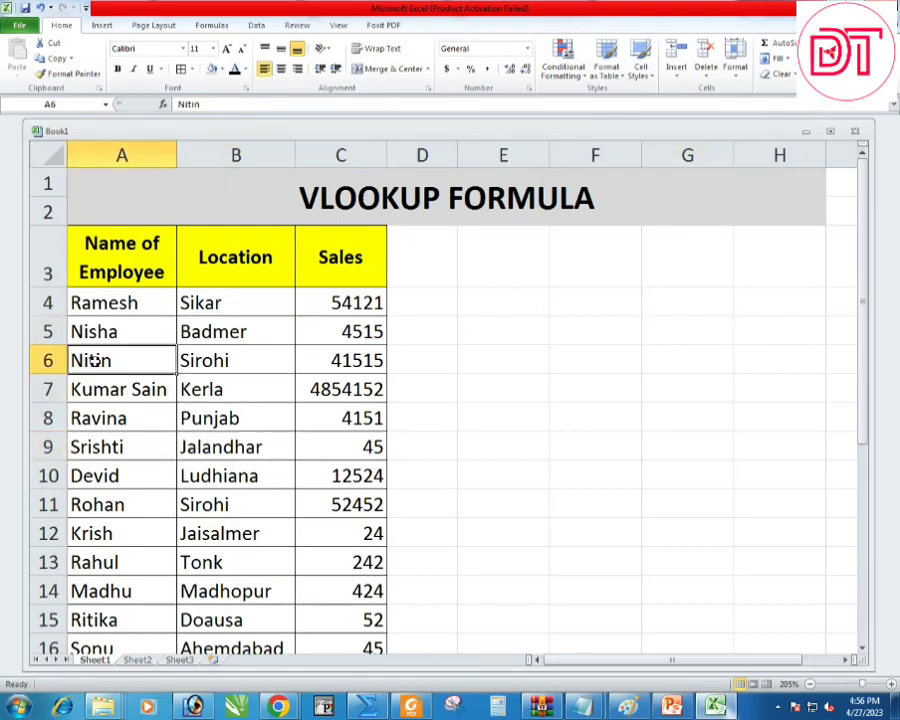
pyautogui.keyDown('ctrl'); pyautogui.click(98, 483); pyautogui.keyUp('ctrl')
pyautogui.scroll(-2, 100, 410)
pyautogui.keyDown('ctrl'); pyautogui.click(94, 356); pyautogui.keyUp('ctrl')
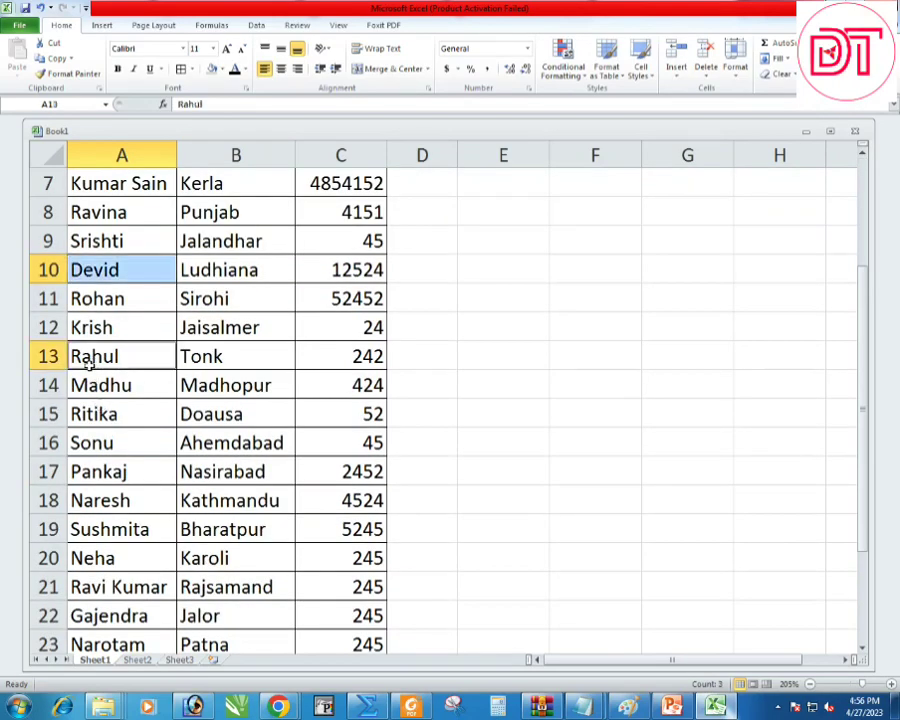
pyautogui.keyDown('ctrl'); pyautogui.click(89, 465); pyautogui.keyUp('ctrl')
pyautogui.keyDown('ctrl'); pyautogui.click(76, 556); pyautogui.keyUp('ctrl')
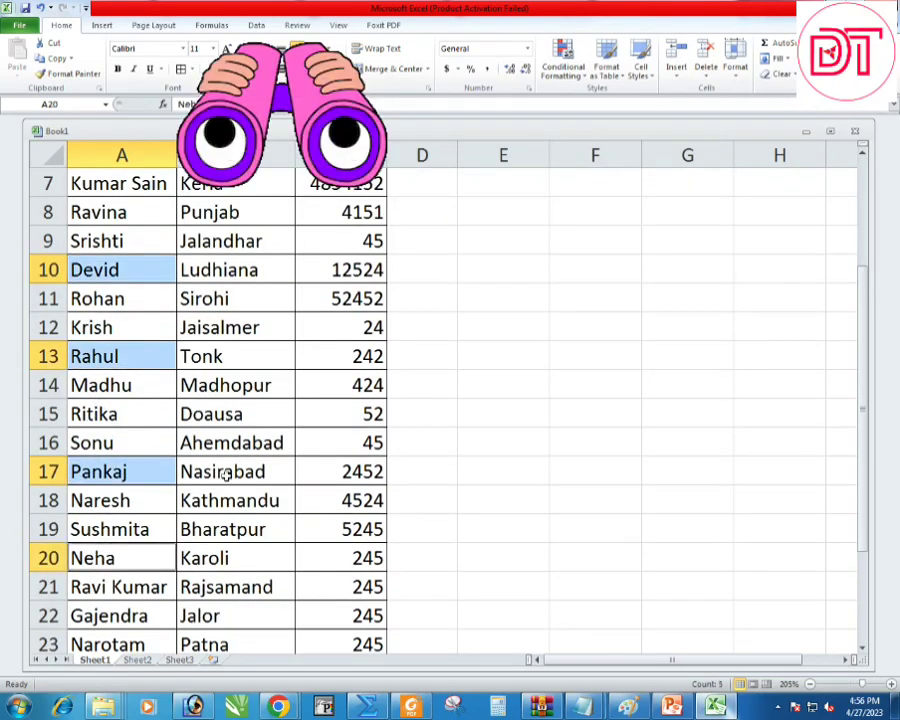
pyautogui.scroll(2, 270, 468)
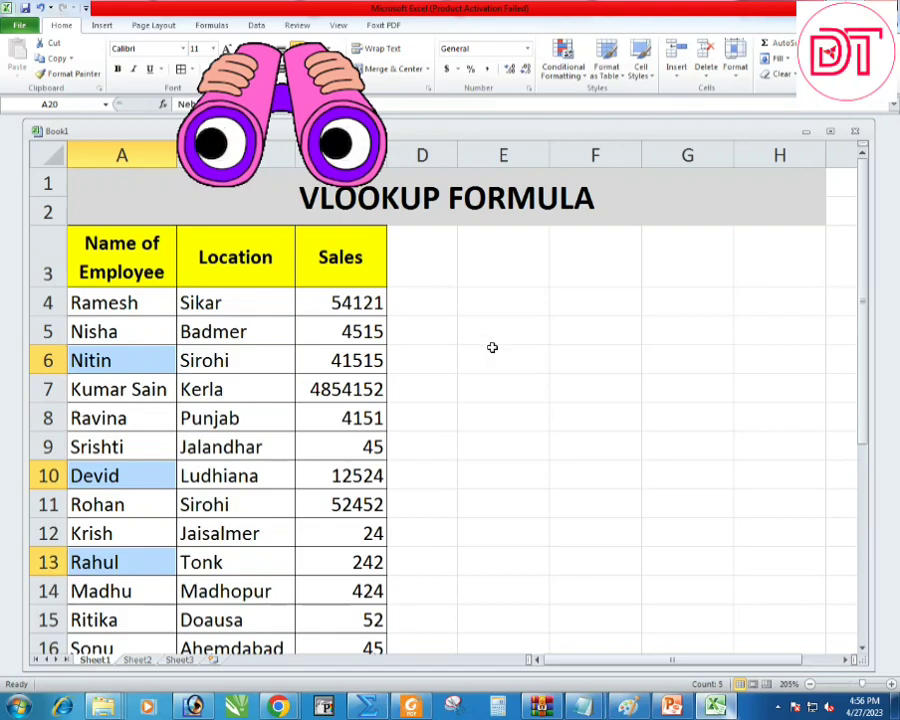
pyautogui.click(466, 332)
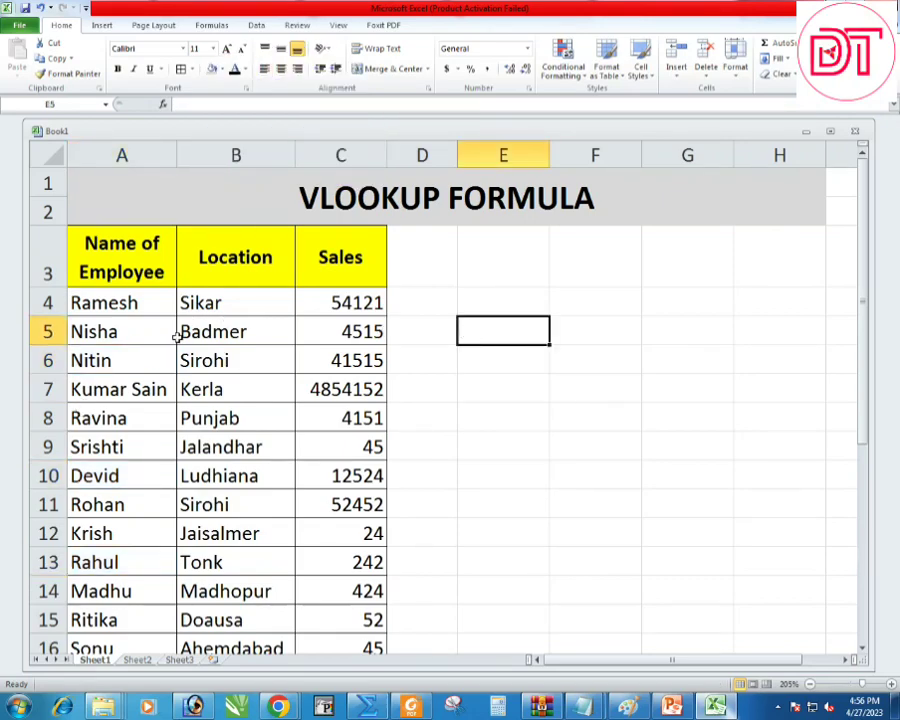
pyautogui.click(139, 334)
pyautogui.keyDown('shift'); pyautogui.click(112, 474); pyautogui.keyUp('shift')
pyautogui.scroll(-1, 130, 420)
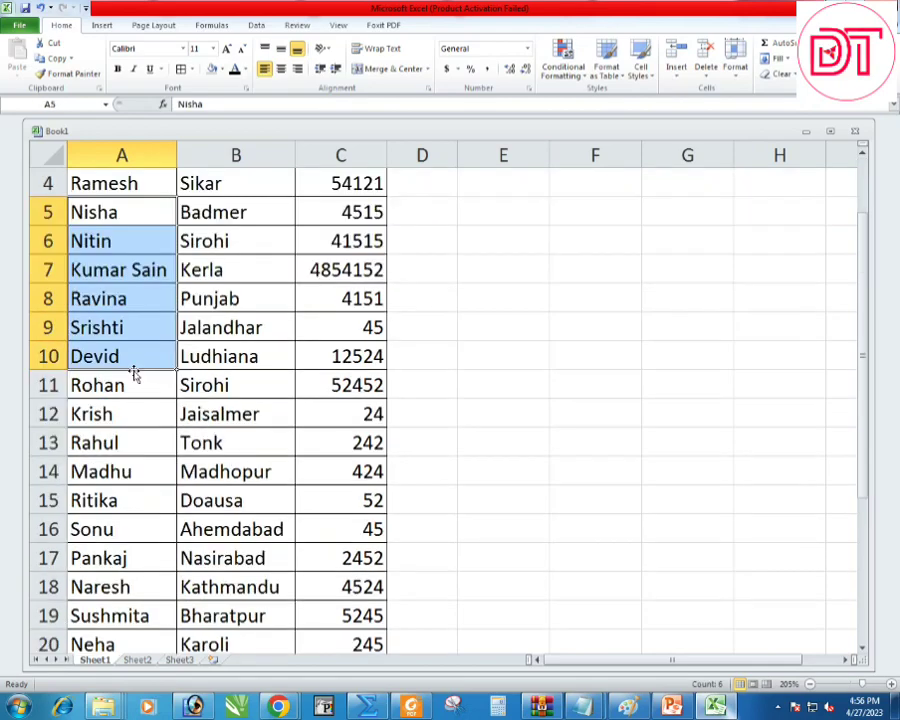
pyautogui.click(130, 362)
pyautogui.click(112, 215)
pyautogui.keyDown('shift'); pyautogui.click(114, 352); pyautogui.keyUp('shift')
pyautogui.click(120, 298)
pyautogui.scroll(1, 112, 254)
# Step: Copy the four employee names in cells A5, A9, A14 and A15 into column E, starting at cell E5
pyautogui.click(100, 340)
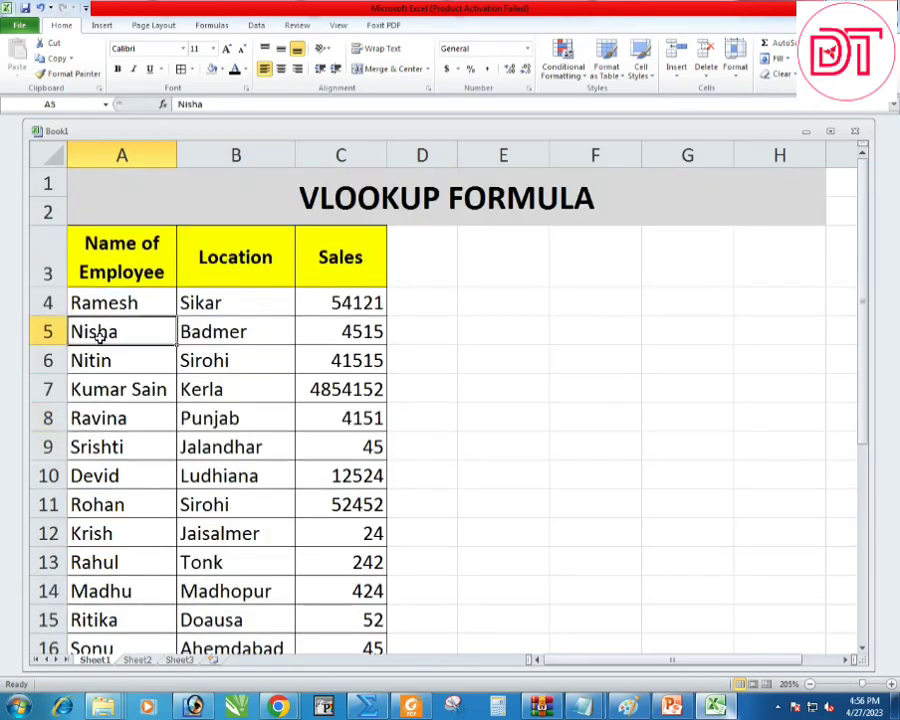
pyautogui.keyDown('ctrl'); pyautogui.click(112, 447); pyautogui.keyUp('ctrl')
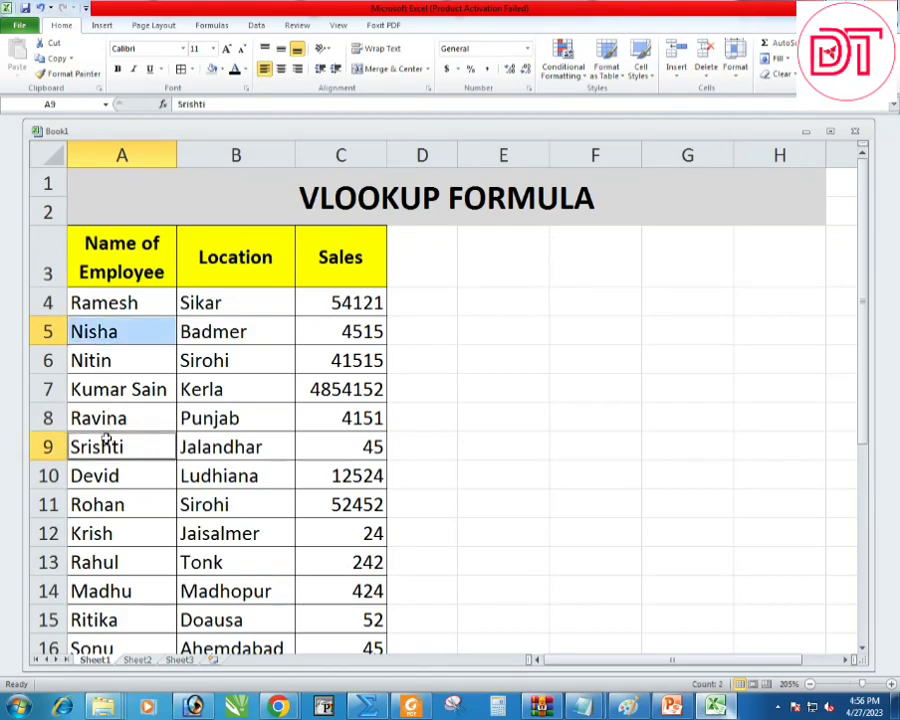
pyautogui.scroll(-2, 107, 430)
pyautogui.keyDown('ctrl'); pyautogui.click(104, 390); pyautogui.keyUp('ctrl')
pyautogui.scroll(-1, 108, 410)
pyautogui.keyDown('ctrl'); pyautogui.click(103, 447); pyautogui.keyUp('ctrl')
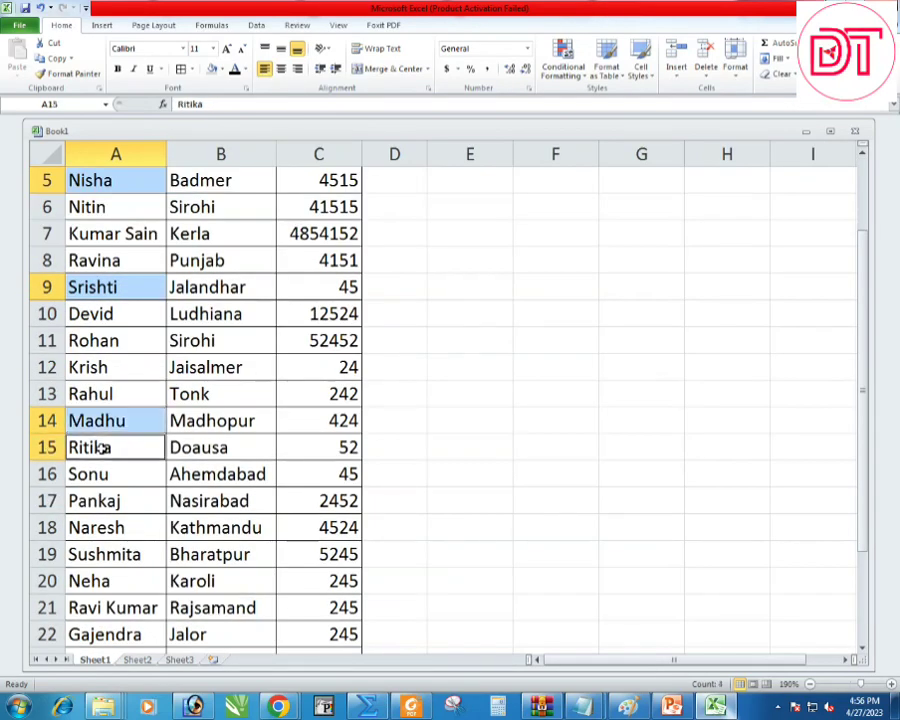
pyautogui.scroll(2, 80, 495)
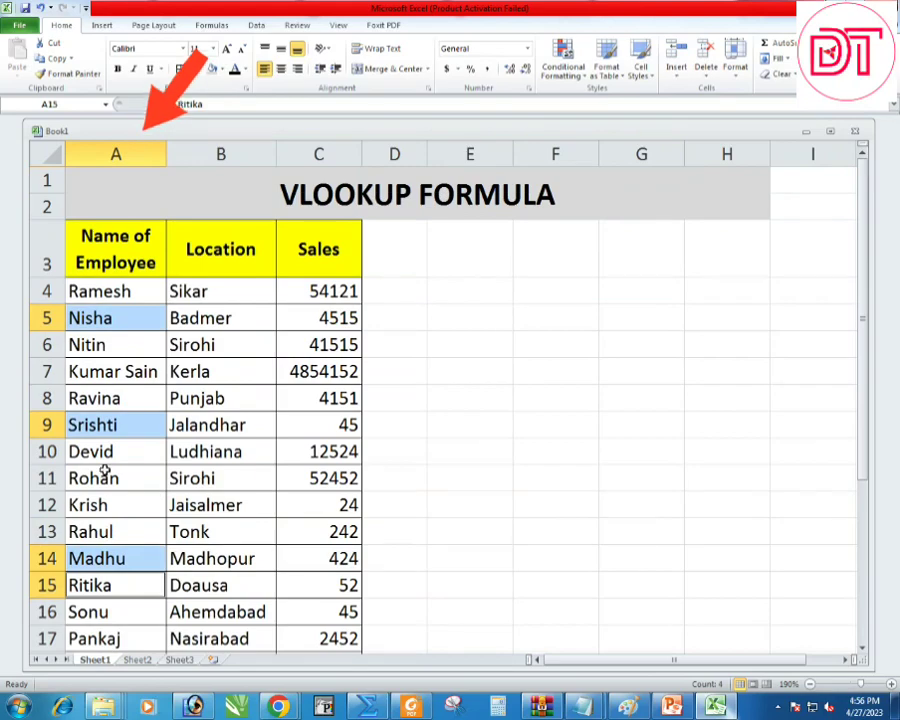
pyautogui.hotkey('ctrl', 'c')
pyautogui.click(440, 312)
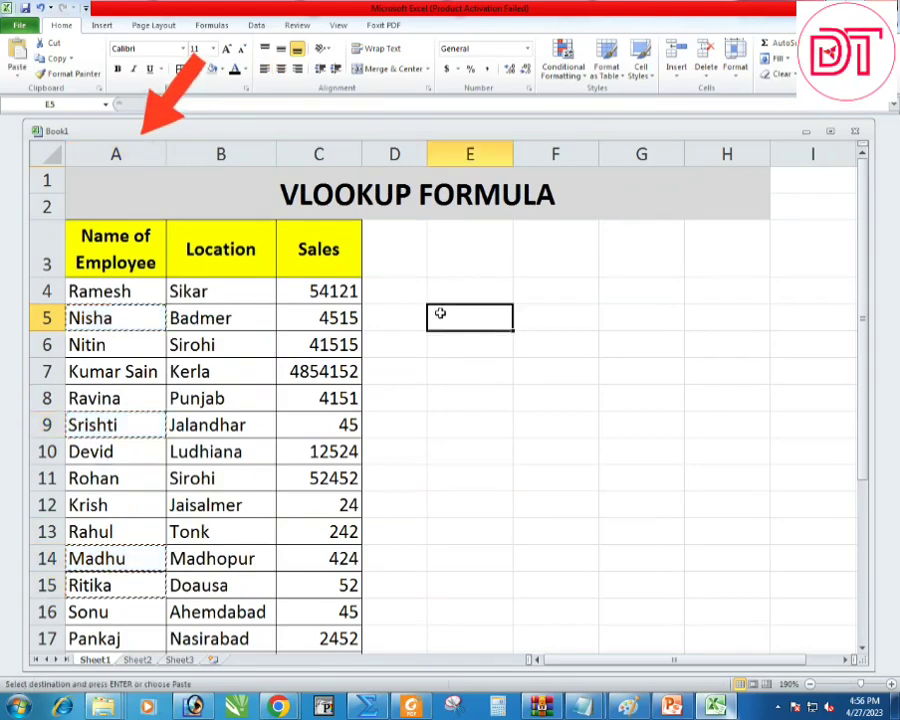
pyautogui.hotkey('ctrl', 'v')
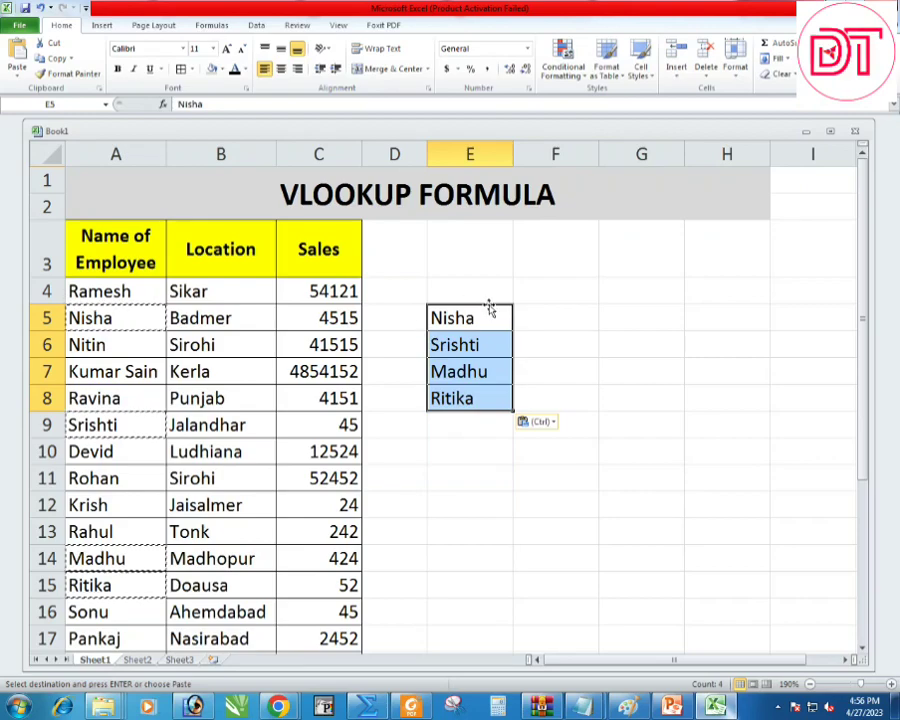
# Step: Copy the Name of Employee, Location and Sales headers from A3:C3 to row 4 above the copied names, starting at E4
pyautogui.click(533, 312)
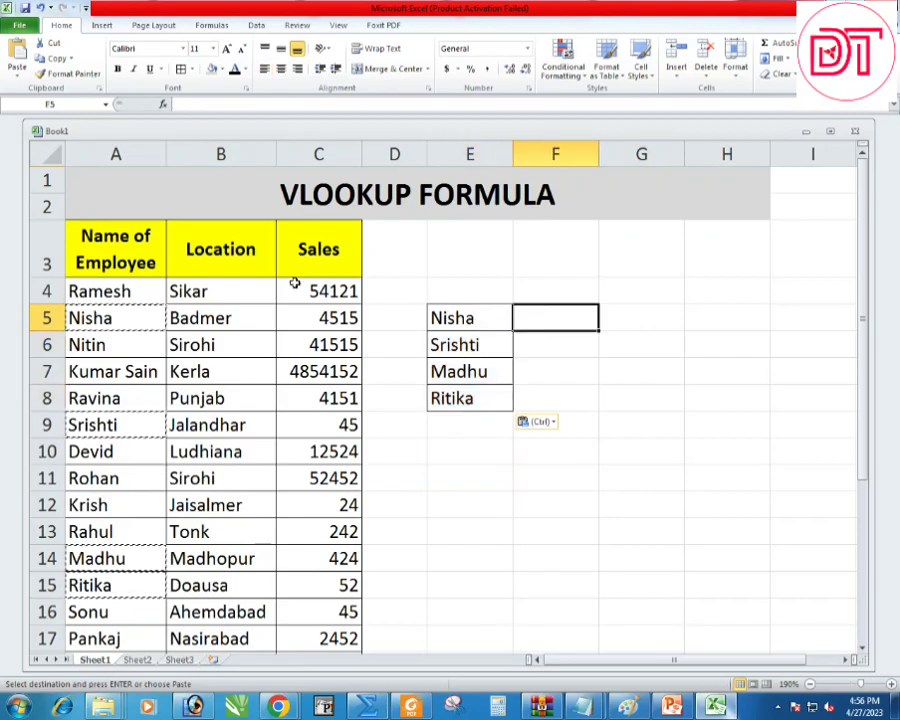
pyautogui.moveTo(117, 238); pyautogui.dragTo(291, 252)
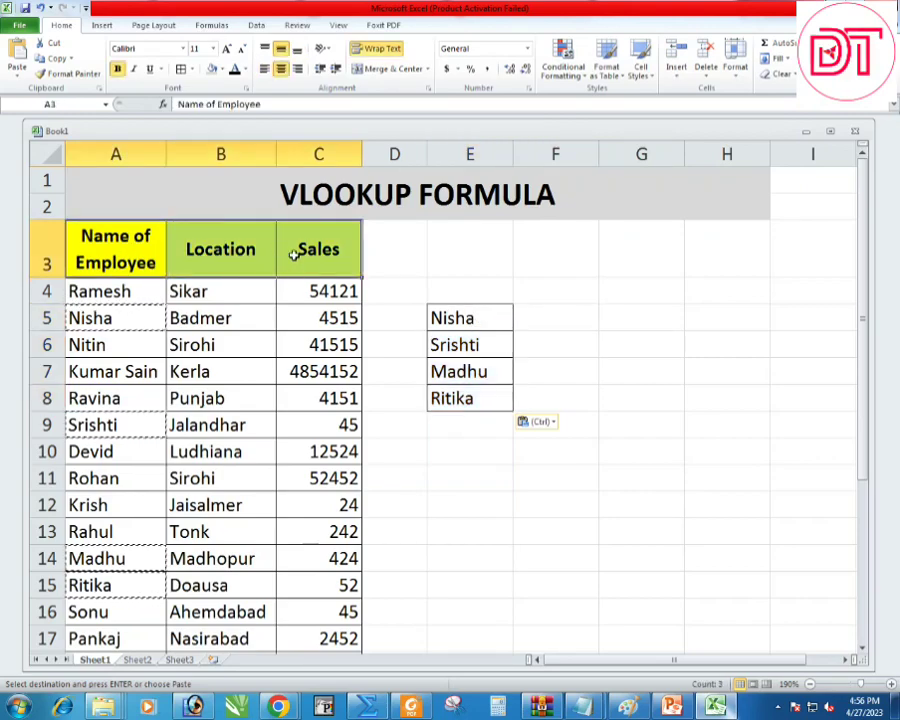
pyautogui.hotkey('ctrl', 'c')
pyautogui.click(465, 300)
pyautogui.hotkey('ctrl', 'v')
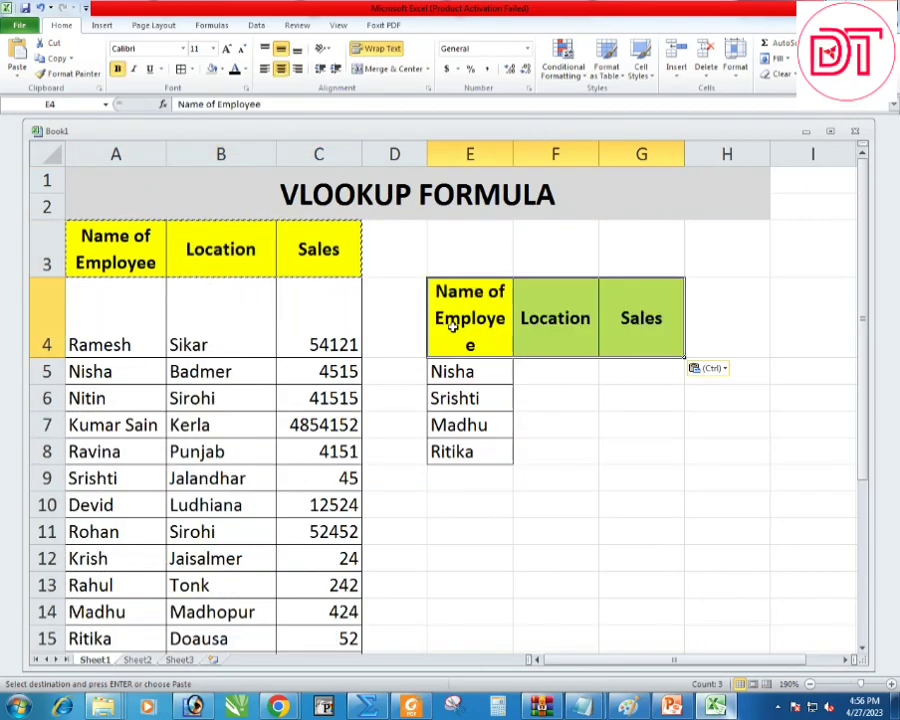
# Step: Reduce the font size of the Name of Employee header in cell E4 to 8
pyautogui.click(480, 289)
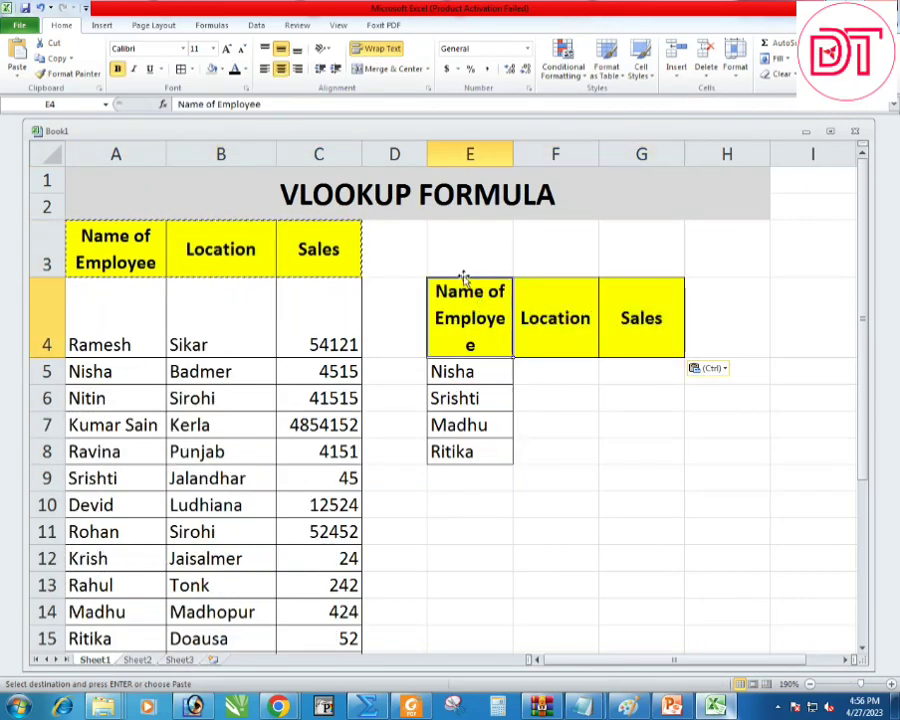
pyautogui.click(243, 50)
pyautogui.click(243, 50)
pyautogui.click(243, 50)
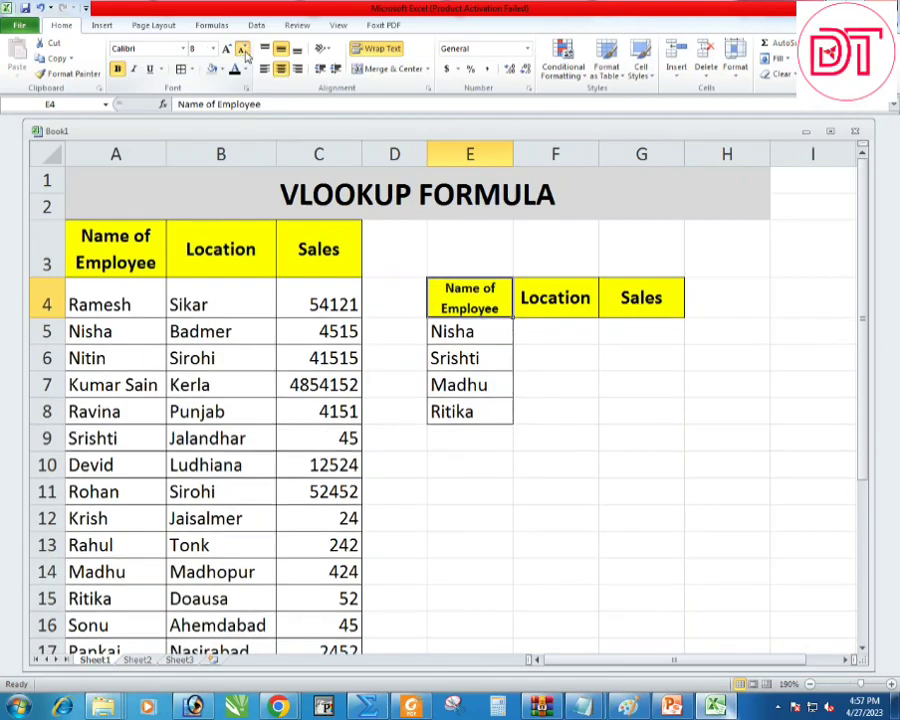
# Step: Examine the copied names in E5:E8 and the blank Location and Sales cells beside them
pyautogui.click(460, 362)
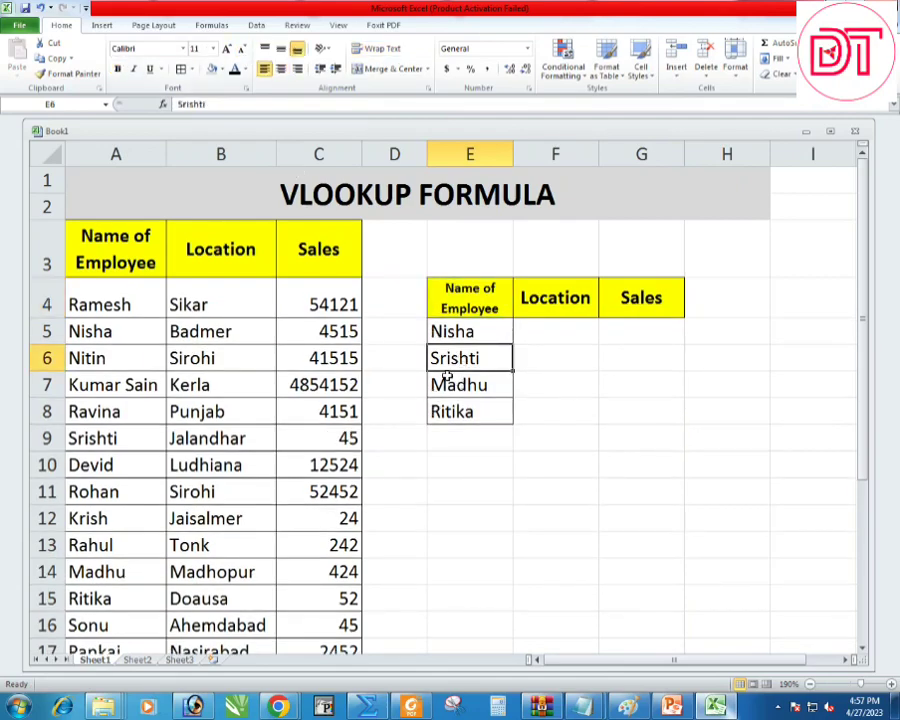
pyautogui.moveTo(466, 331); pyautogui.dragTo(488, 409)
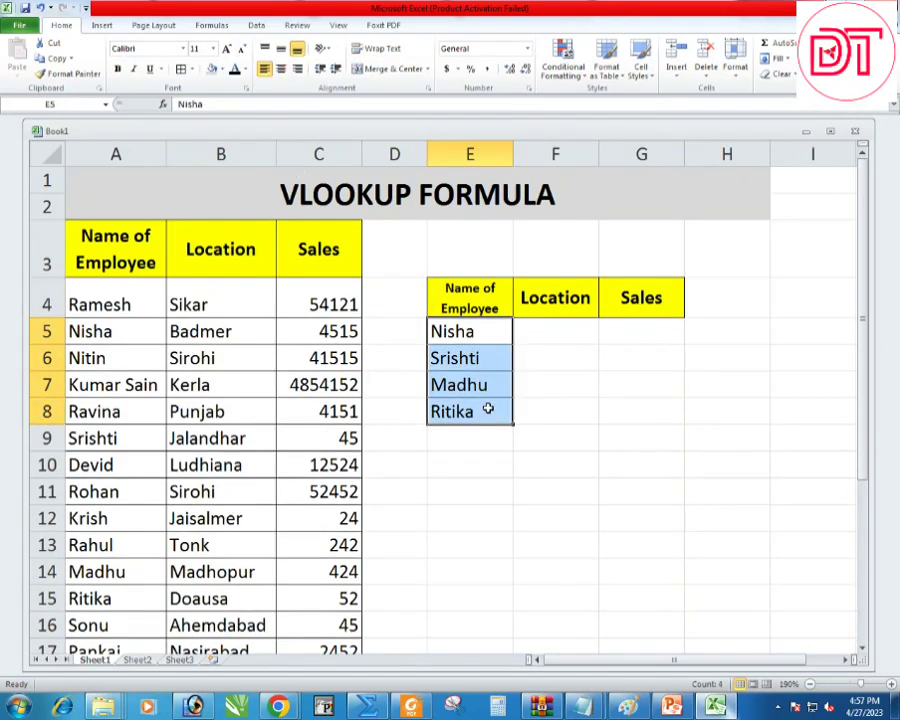
pyautogui.keyDown('ctrl'); pyautogui.scroll(4, 538, 357); pyautogui.keyUp('ctrl')
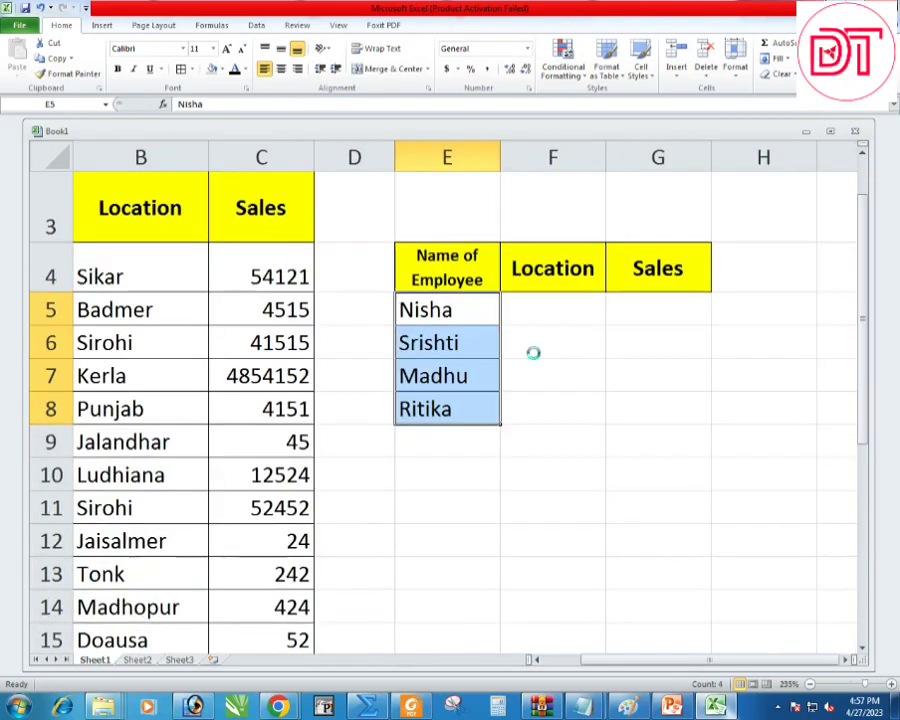
pyautogui.click(496, 332)
pyautogui.click(490, 390)
pyautogui.click(583, 281)
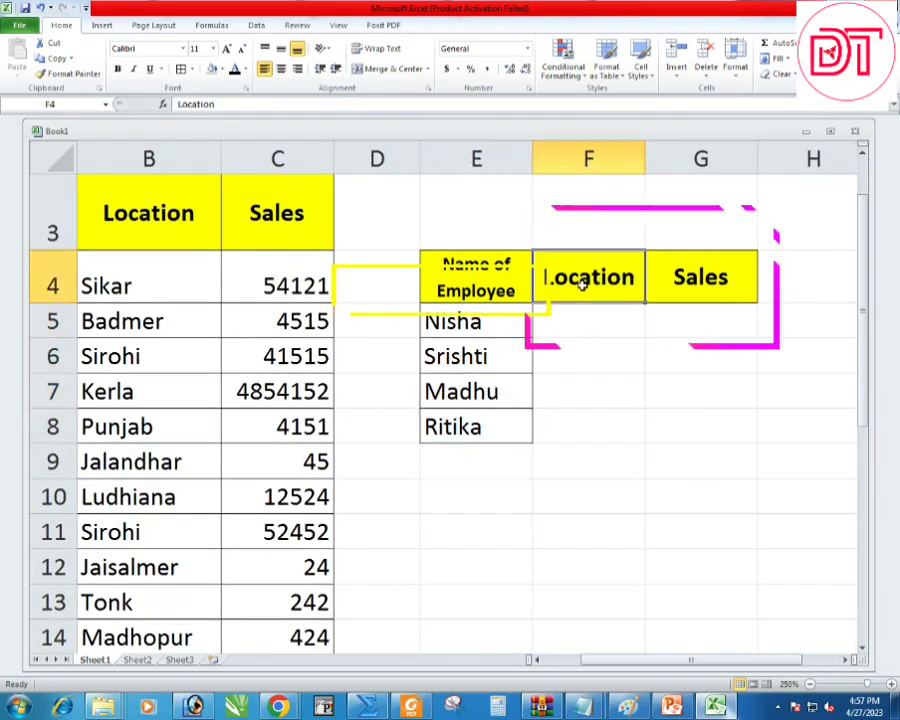
pyautogui.click(597, 412)
pyautogui.click(681, 330)
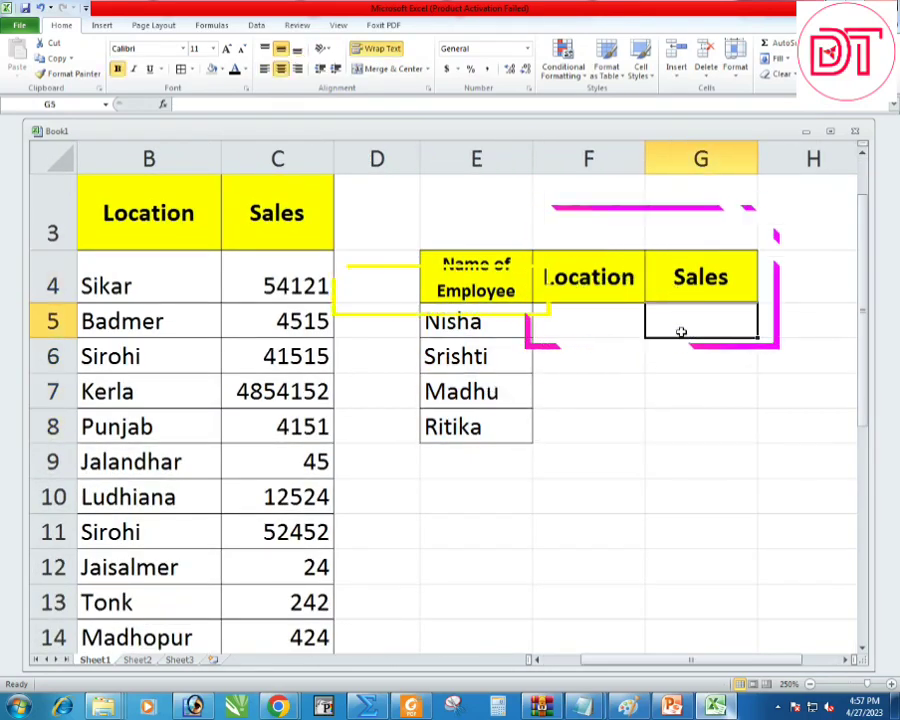
pyautogui.click(681, 416)
# Step: Copy the Location and Sales of the employee in row 5 (B5:C5) into the lookup table at F5
pyautogui.click(463, 318)
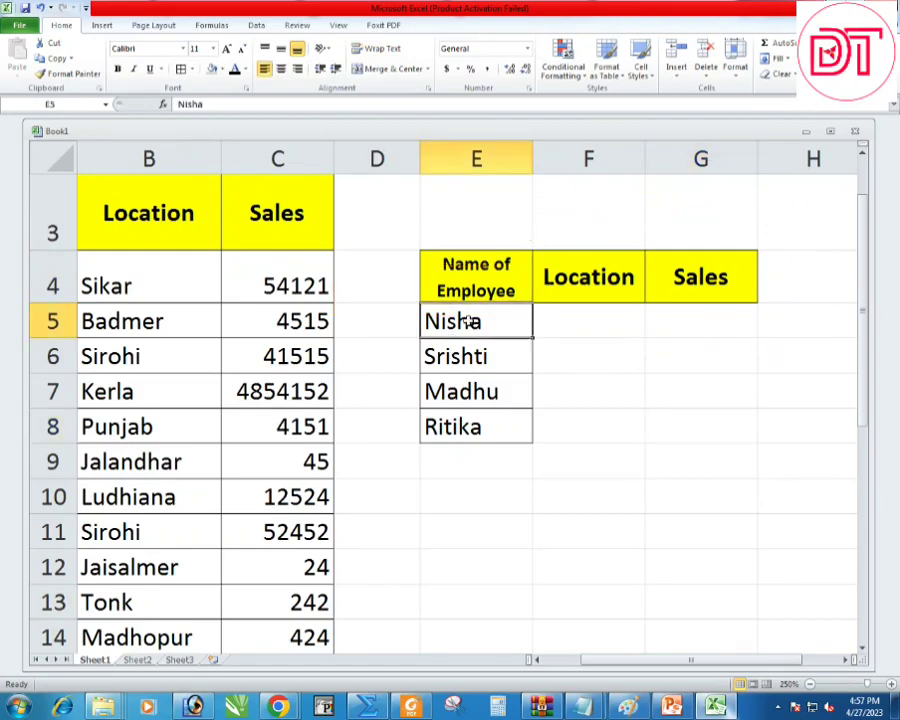
pyautogui.press('Left')
pyautogui.press('Left')
pyautogui.press('Left')
pyautogui.press('Left')
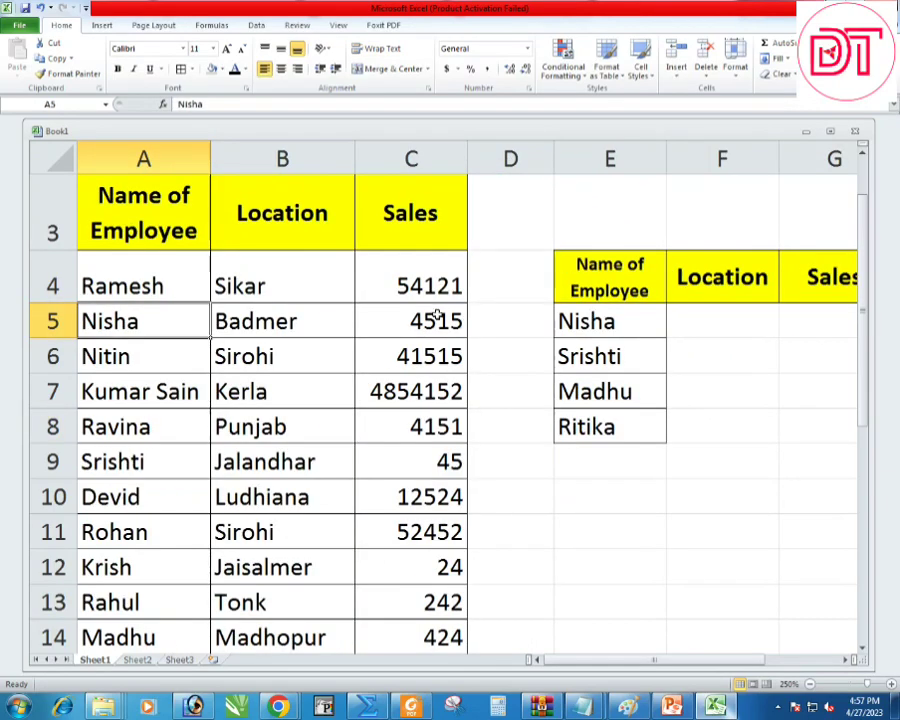
pyautogui.moveTo(265, 322); pyautogui.dragTo(396, 326)
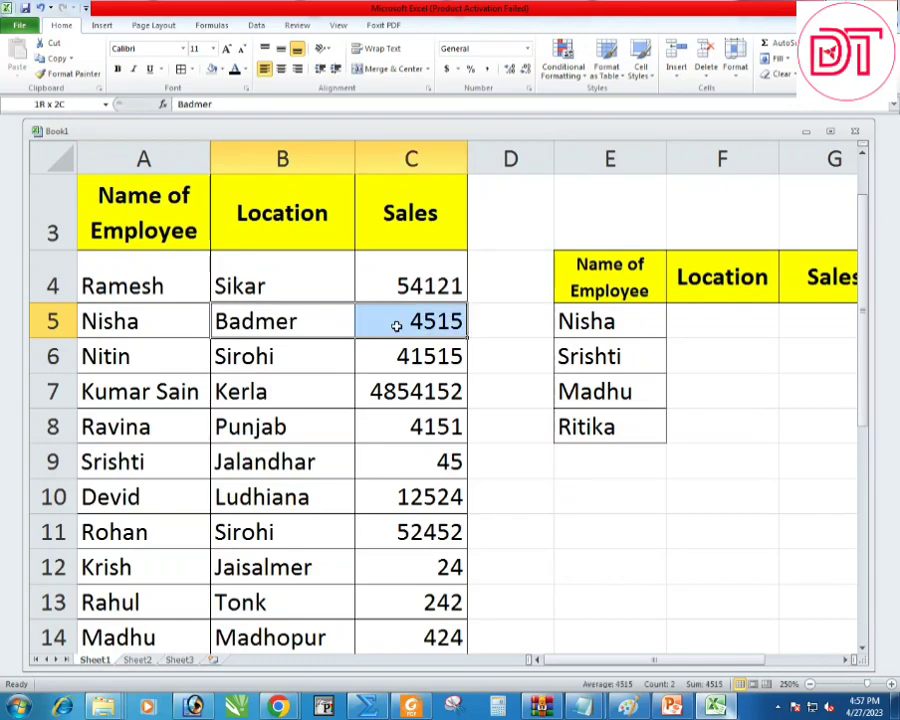
pyautogui.hotkey('ctrl', 'c')
pyautogui.click(680, 324)
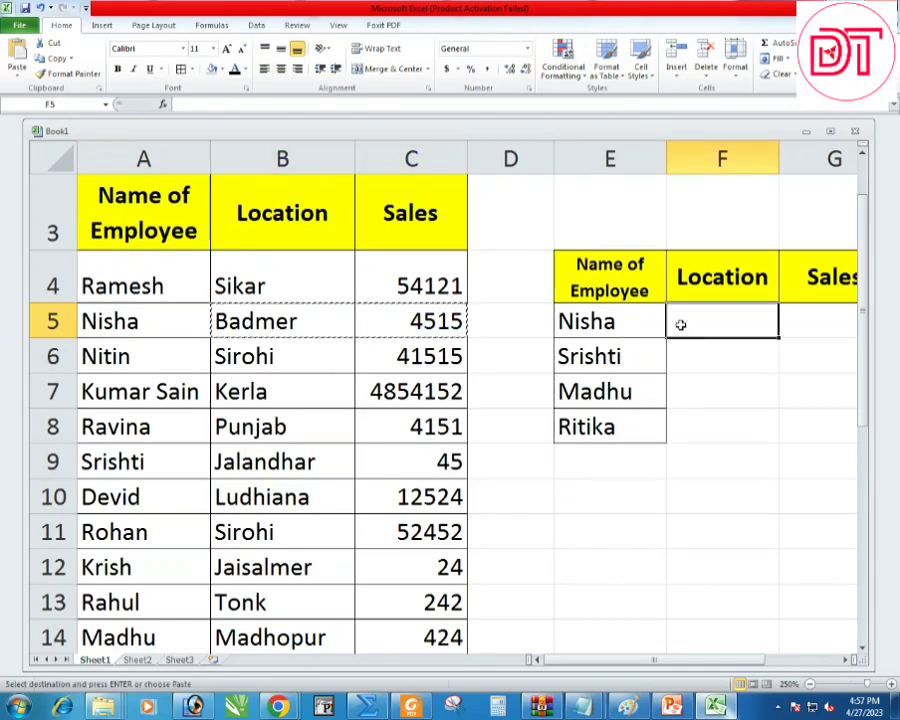
pyautogui.press('Right')
pyautogui.press('Right')
pyautogui.click(455, 313)
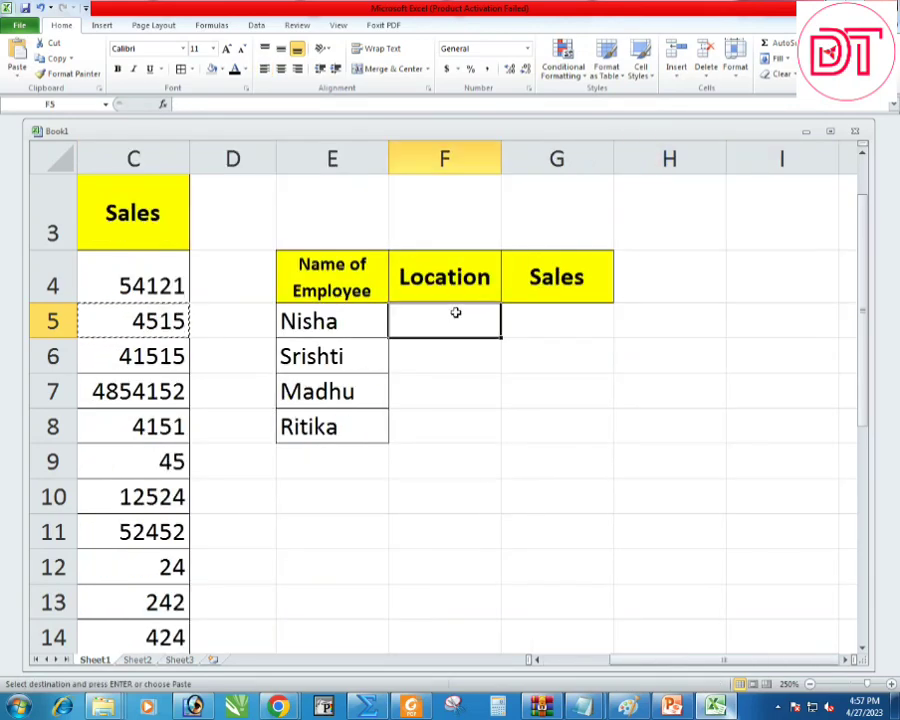
pyautogui.hotkey('ctrl', 'v')
# Step: Copy the Location and Sales in B9:C9 into the second row of the lookup table, starting at F6
pyautogui.click(416, 346)
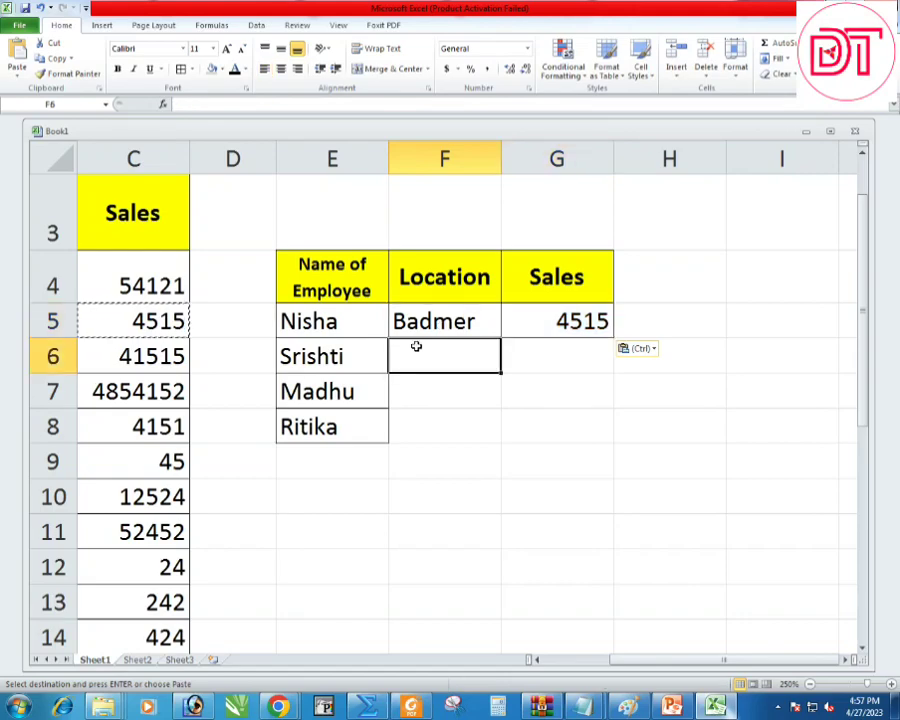
pyautogui.click(342, 344)
pyautogui.click(118, 328)
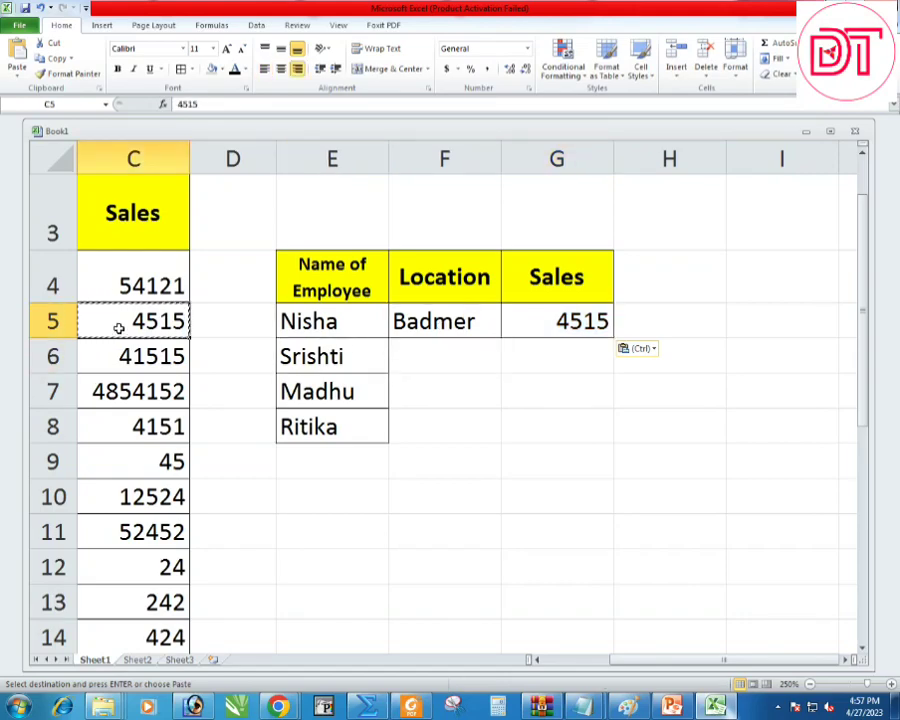
pyautogui.press('Left')
pyautogui.press('Left')
pyautogui.click(108, 470)
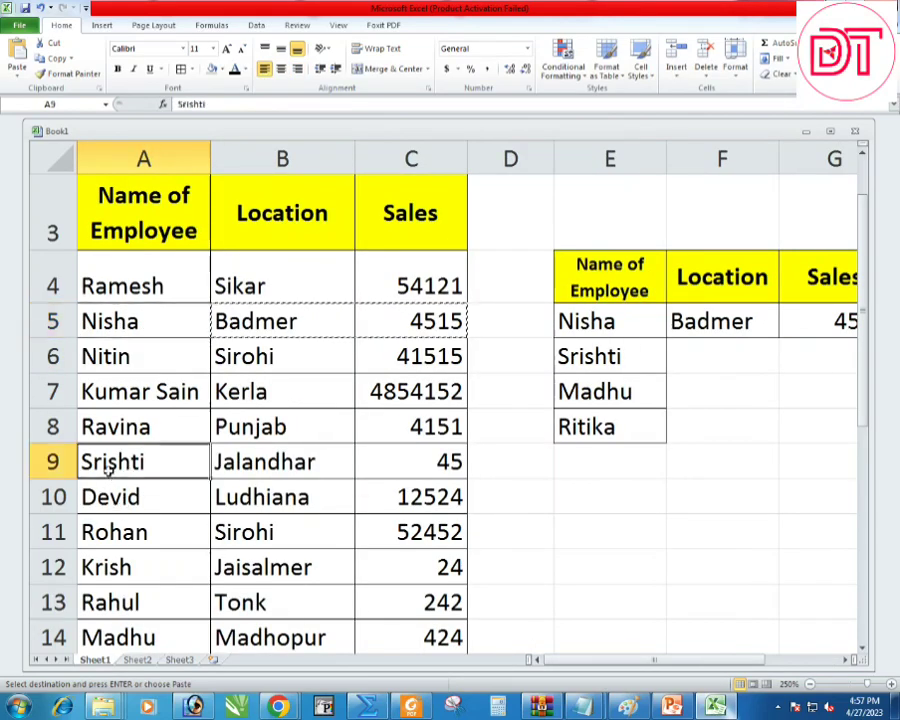
pyautogui.moveTo(297, 472); pyautogui.dragTo(397, 461)
pyautogui.hotkey('ctrl', 'c')
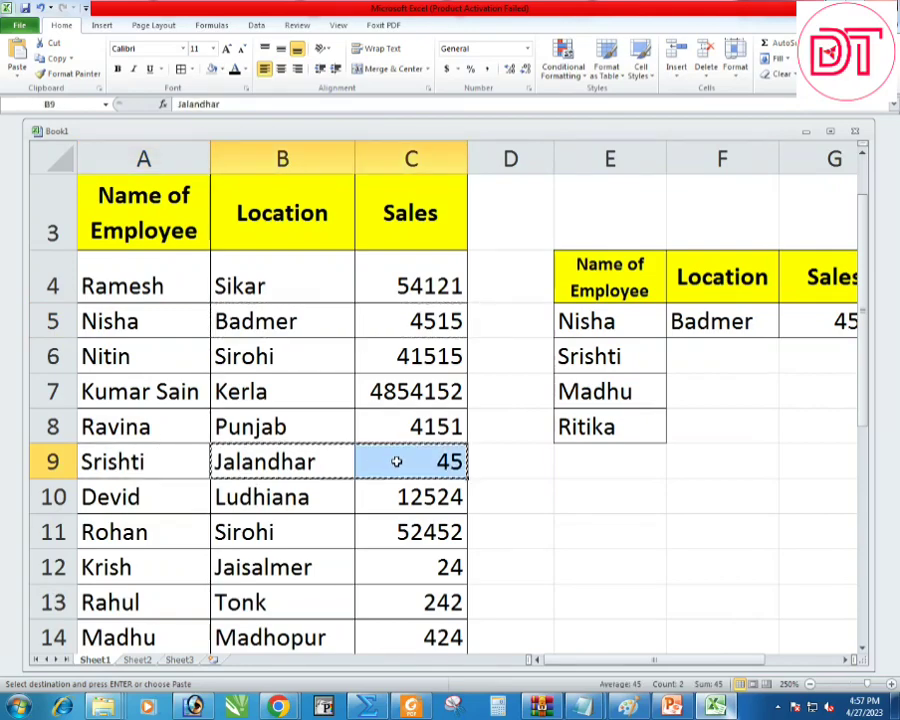
pyautogui.click(704, 358)
pyautogui.hotkey('ctrl', 'v')
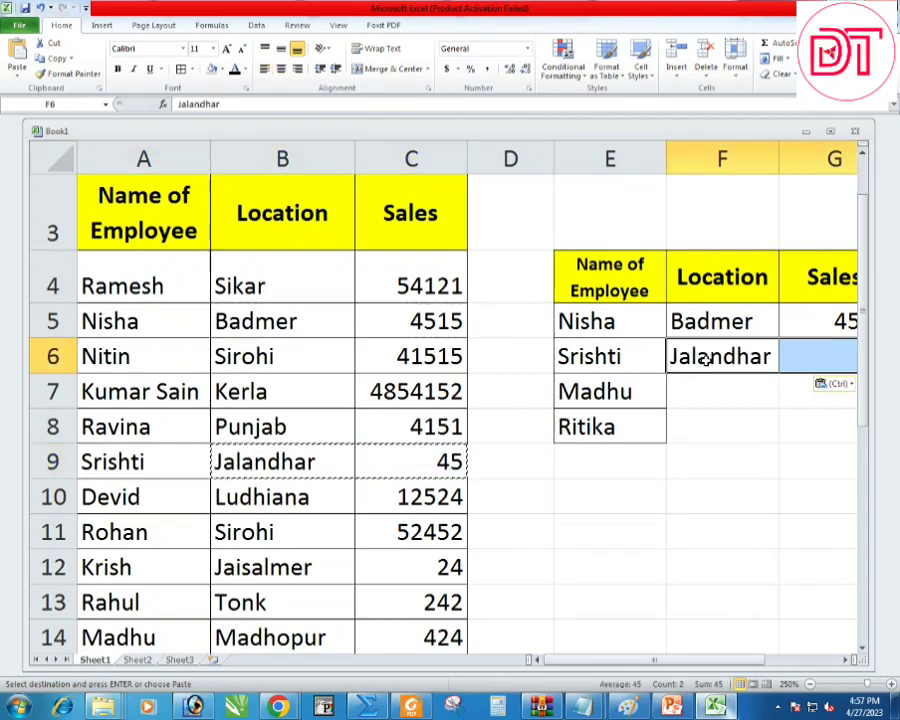
pyautogui.hscroll(2, 647, 352)
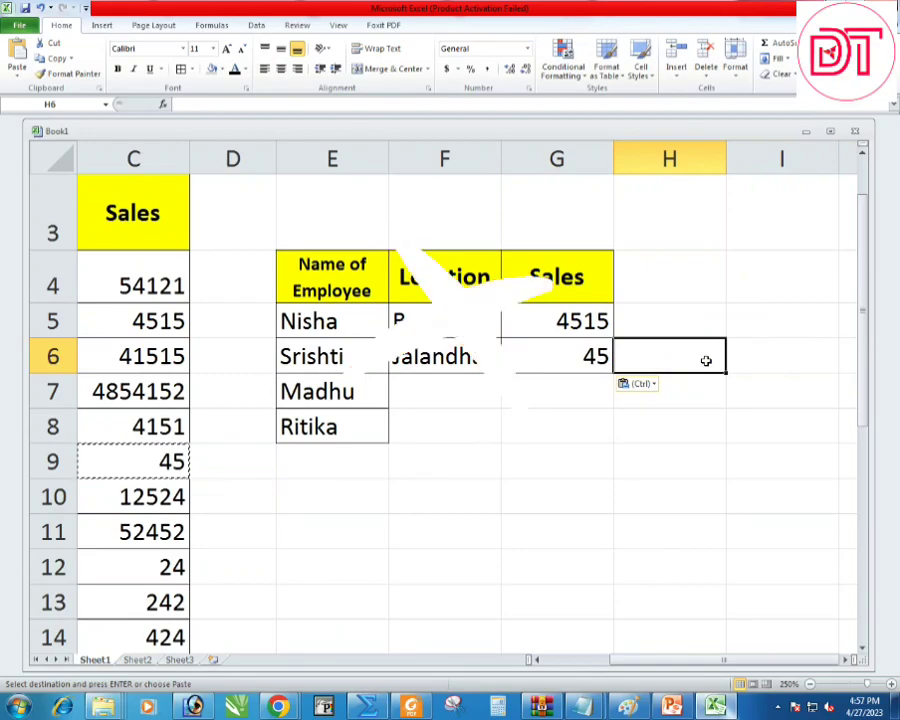
# Step: Undo the pasted Location and Sales values in F5:G6
pyautogui.hotkey('ctrl', 'z')
pyautogui.hotkey('ctrl', 'z')
pyautogui.hotkey('ctrl', 'z')
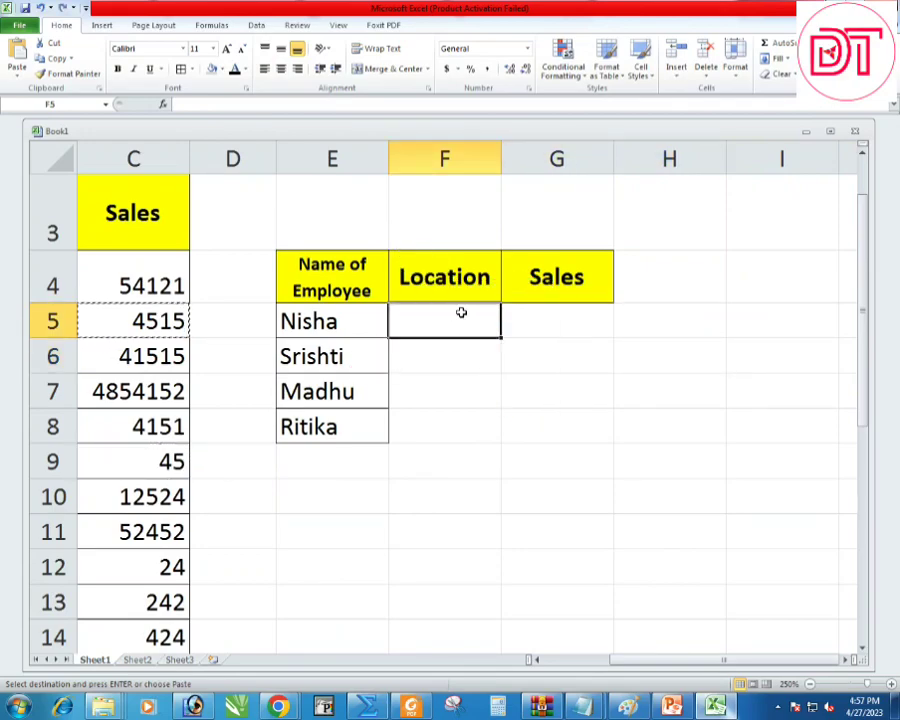
pyautogui.scroll(-1, 461, 313)
pyautogui.scroll(1, 464, 312)
pyautogui.keyDown('ctrl'); pyautogui.scroll(1, 466, 314); pyautogui.keyUp('ctrl')
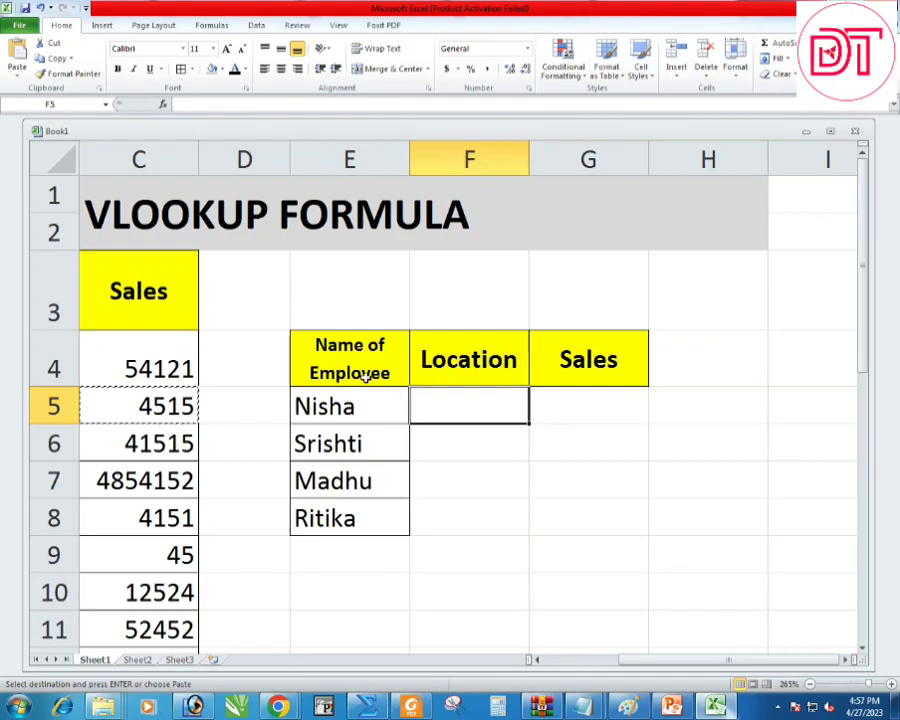
pyautogui.click(346, 159)
pyautogui.moveTo(347, 345); pyautogui.dragTo(357, 502)
pyautogui.moveTo(447, 375); pyautogui.dragTo(785, 366)
# Step: Start a VLOOKUP formula in cell F5 with E5 as the lookup value
pyautogui.click(424, 411)
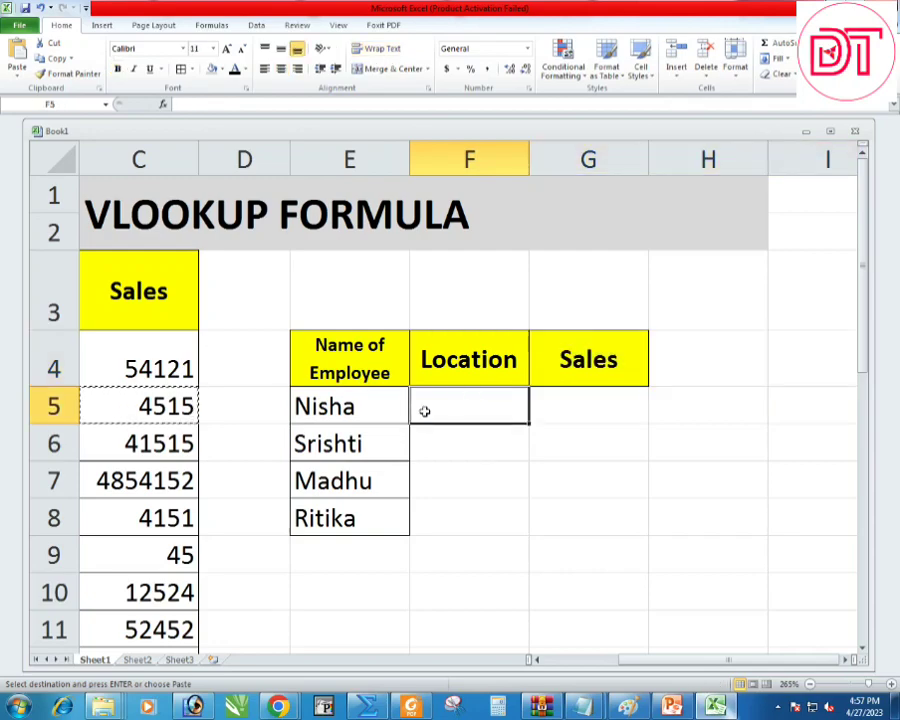
pyautogui.write('=')
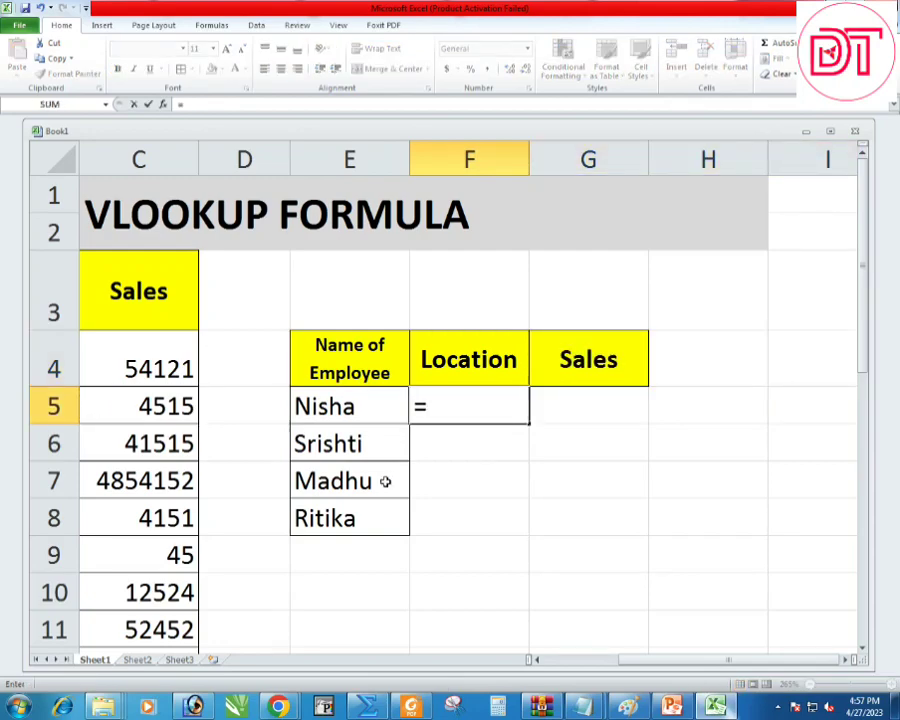
pyautogui.write('vloo')
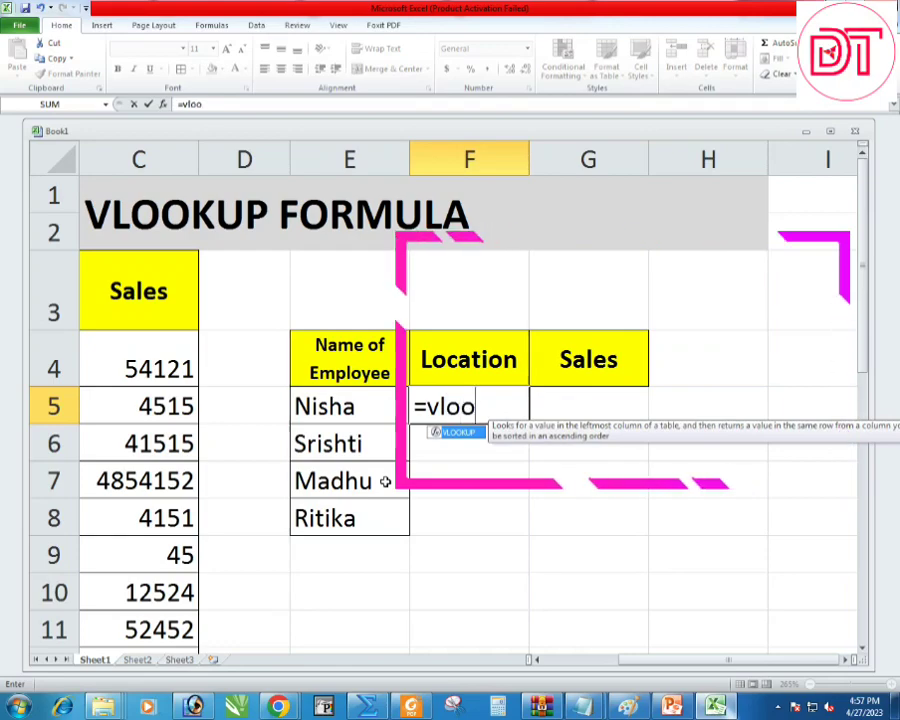
pyautogui.write('kup')
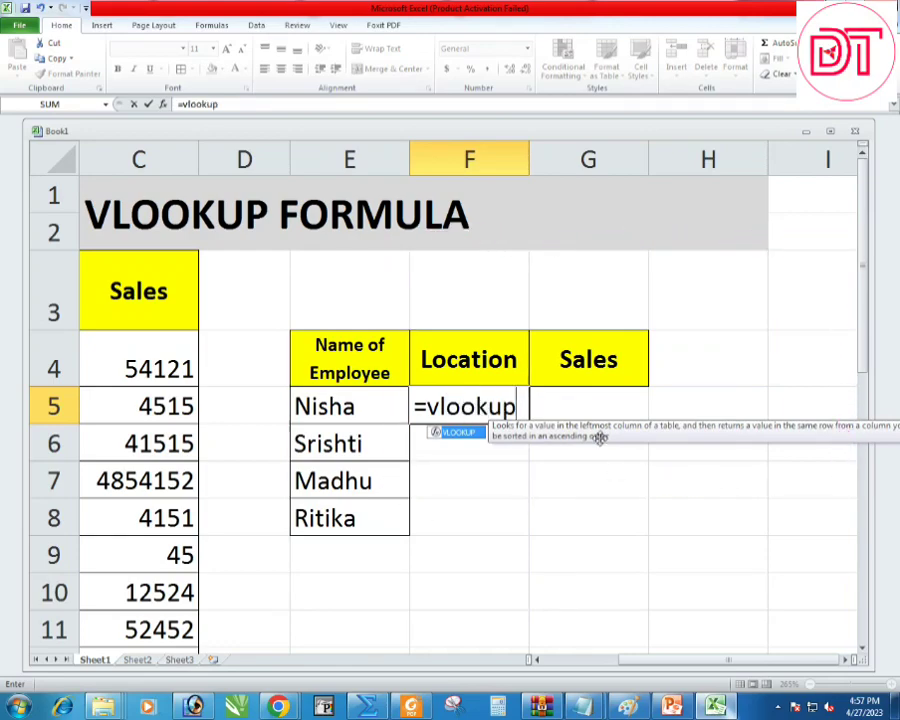
pyautogui.write('(')
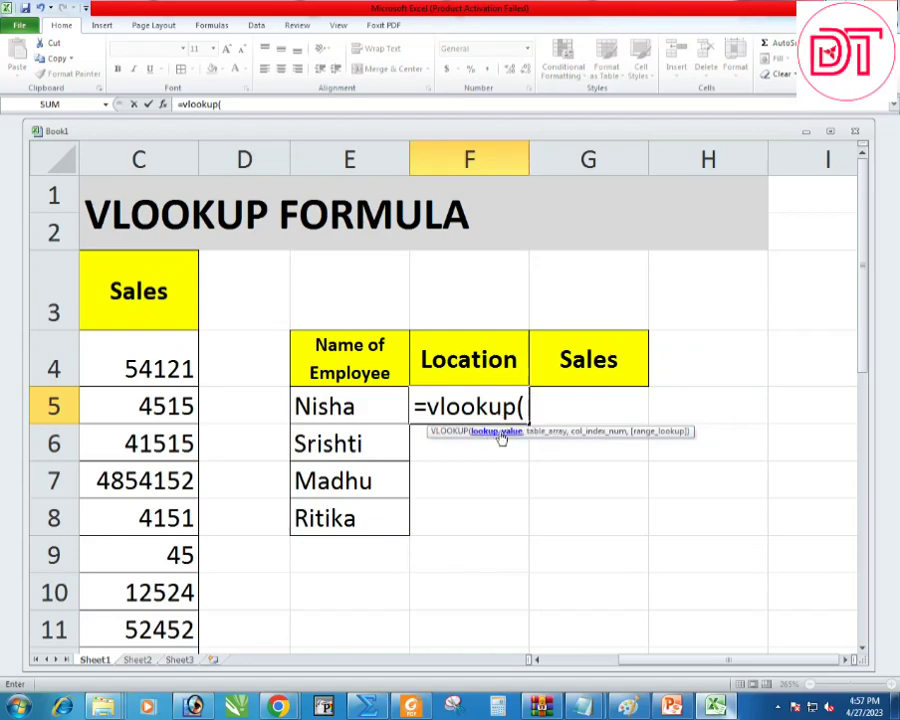
pyautogui.click(336, 410)
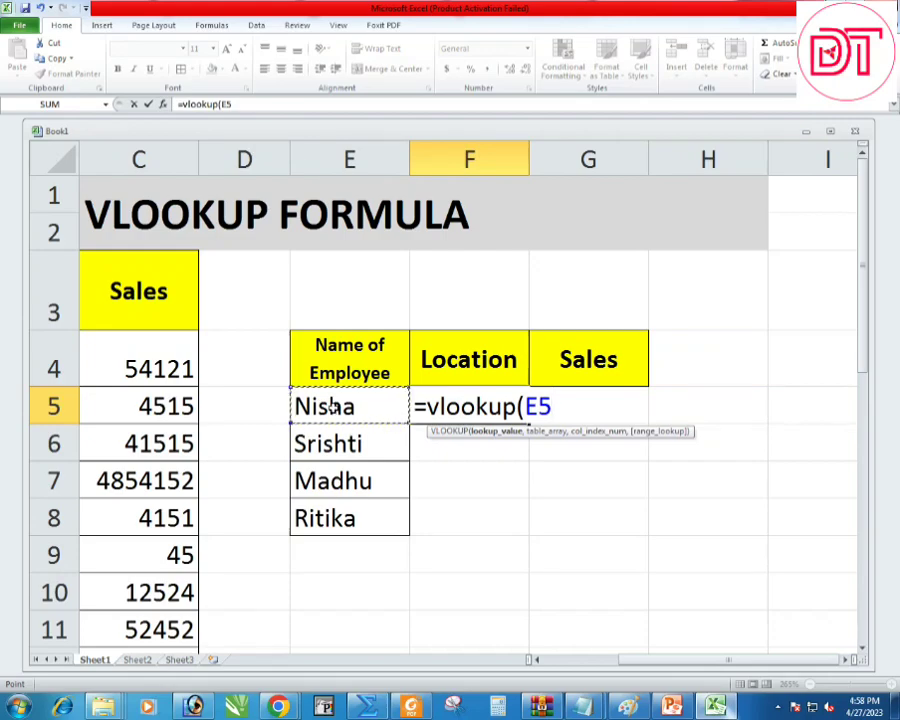
pyautogui.write(',')
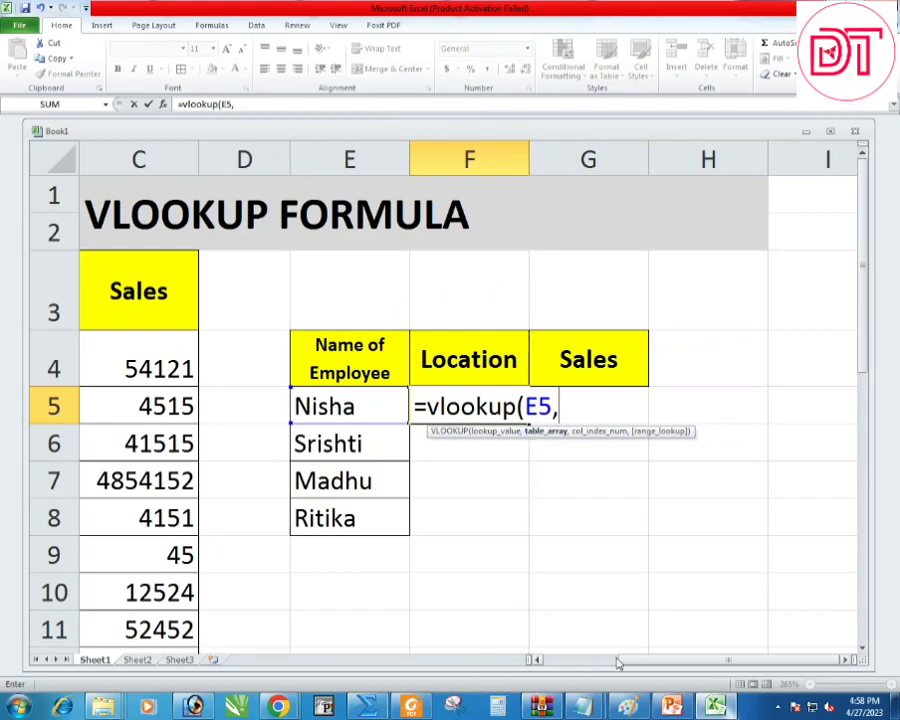
# Step: Set the VLOOKUP table array to the main data range A4:C27
pyautogui.moveTo(634, 660); pyautogui.dragTo(540, 658)
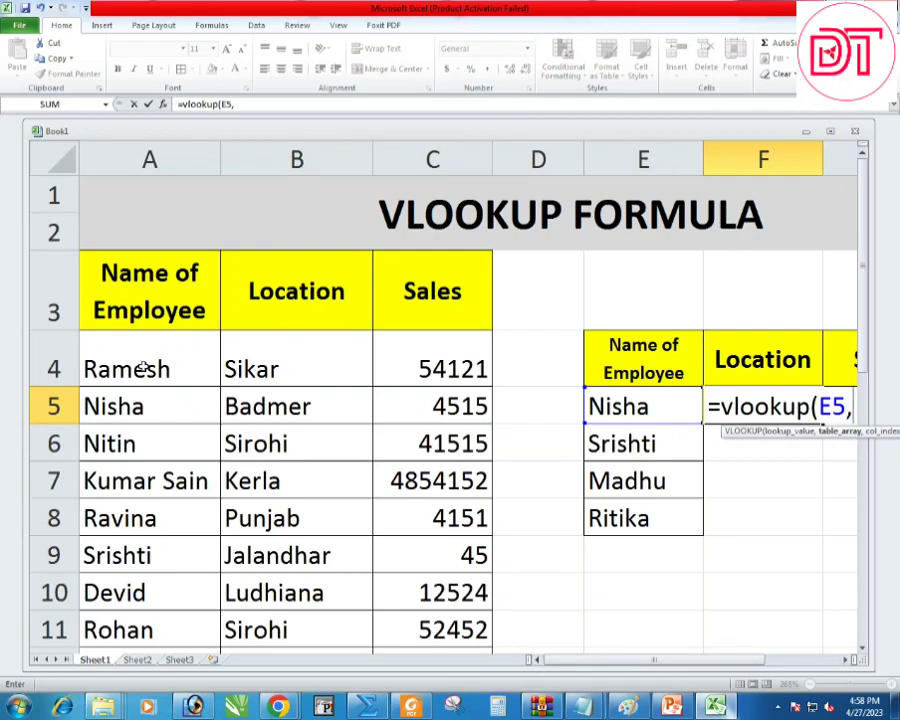
pyautogui.moveTo(144, 368); pyautogui.dragTo(426, 535)
pyautogui.scroll(5, 425, 537)
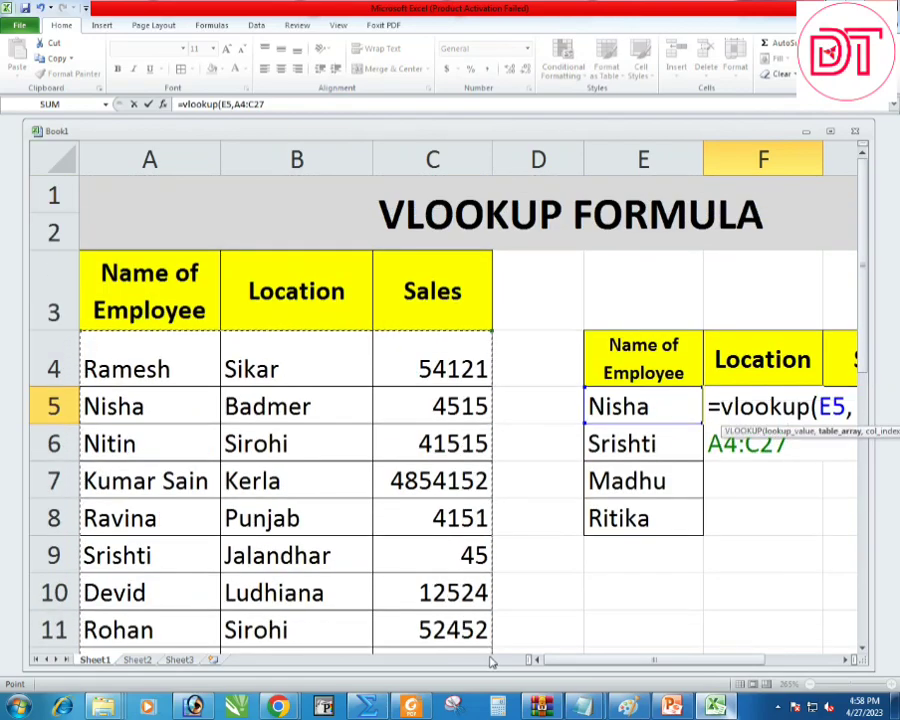
pyautogui.moveTo(562, 656); pyautogui.dragTo(673, 652)
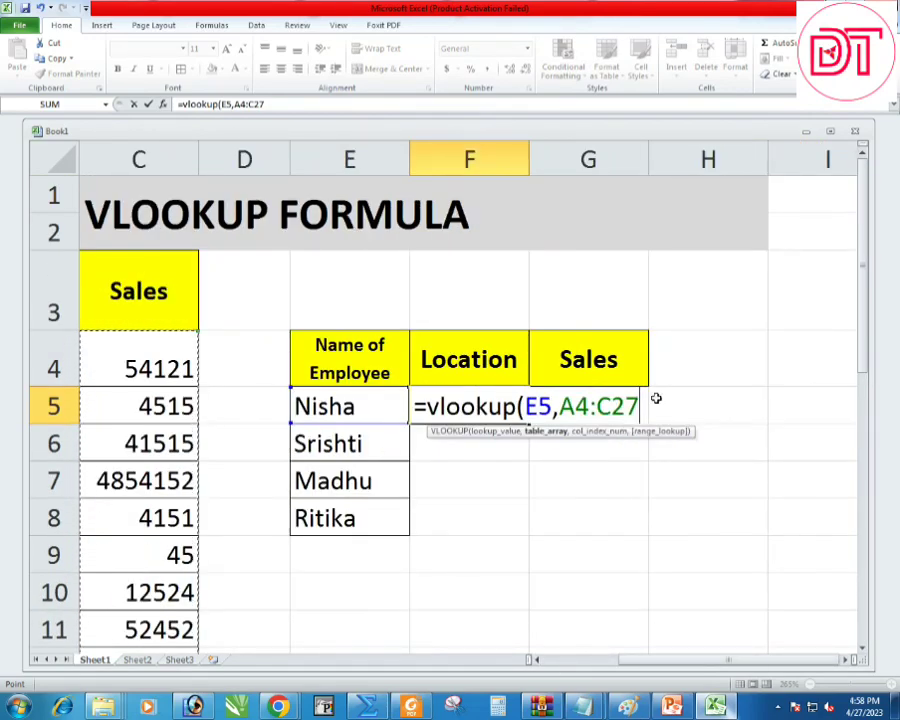
pyautogui.write(',')
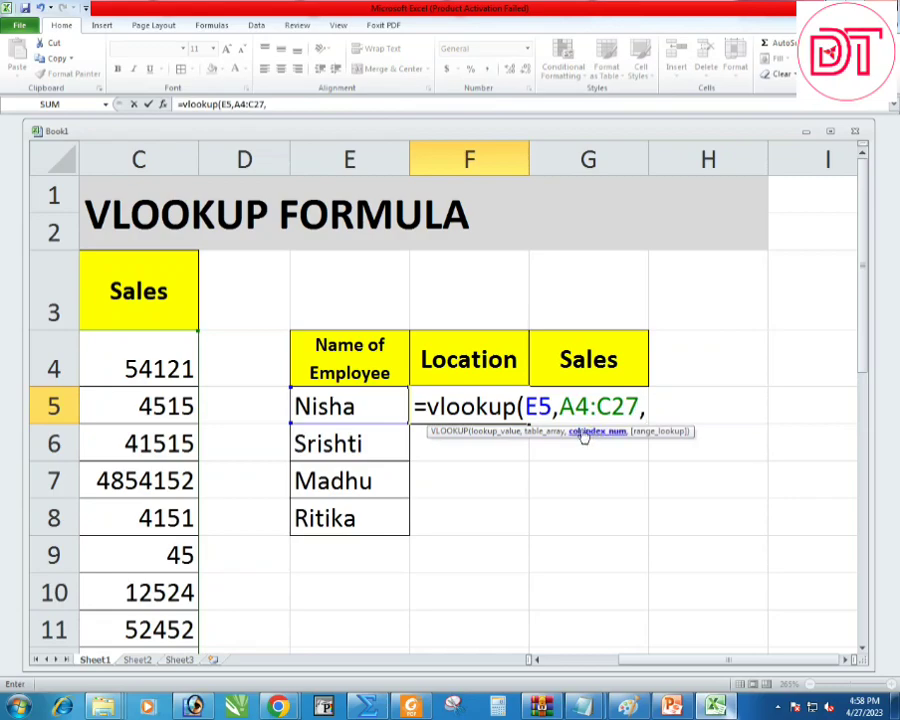
# Step: Complete the VLOOKUP formula in F5 with column index 2 and FALSE for an exact match
pyautogui.moveTo(663, 660); pyautogui.dragTo(572, 653)
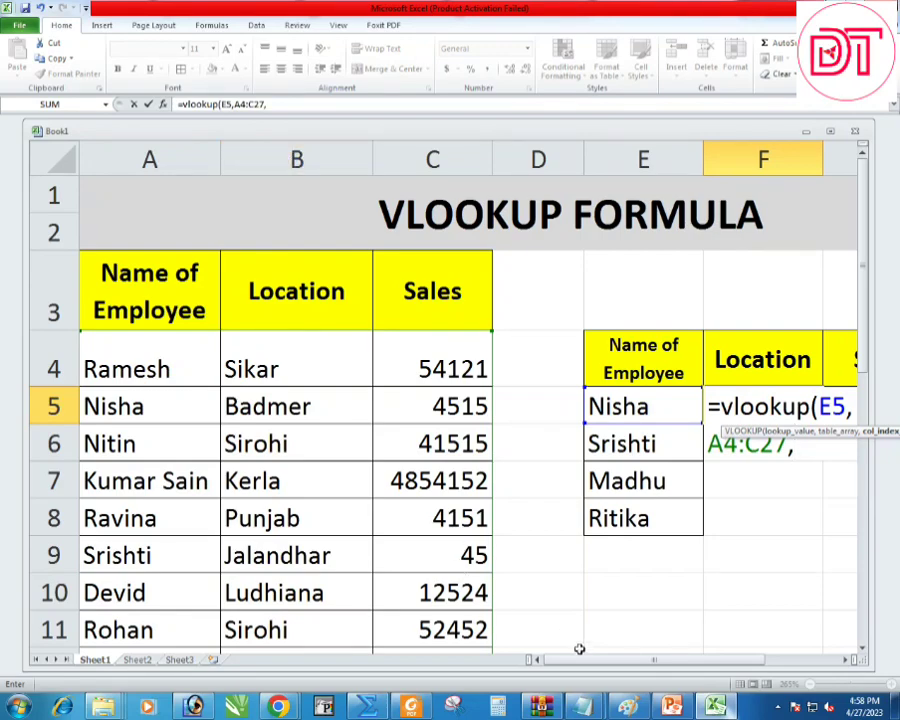
pyautogui.moveTo(579, 649); pyautogui.dragTo(652, 652)
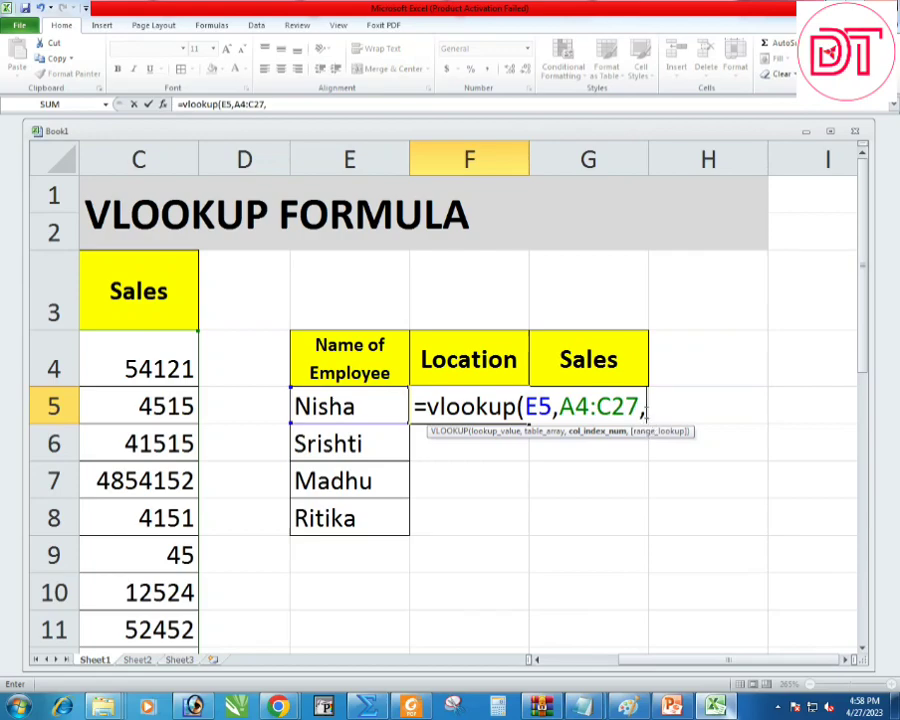
pyautogui.write('2,')
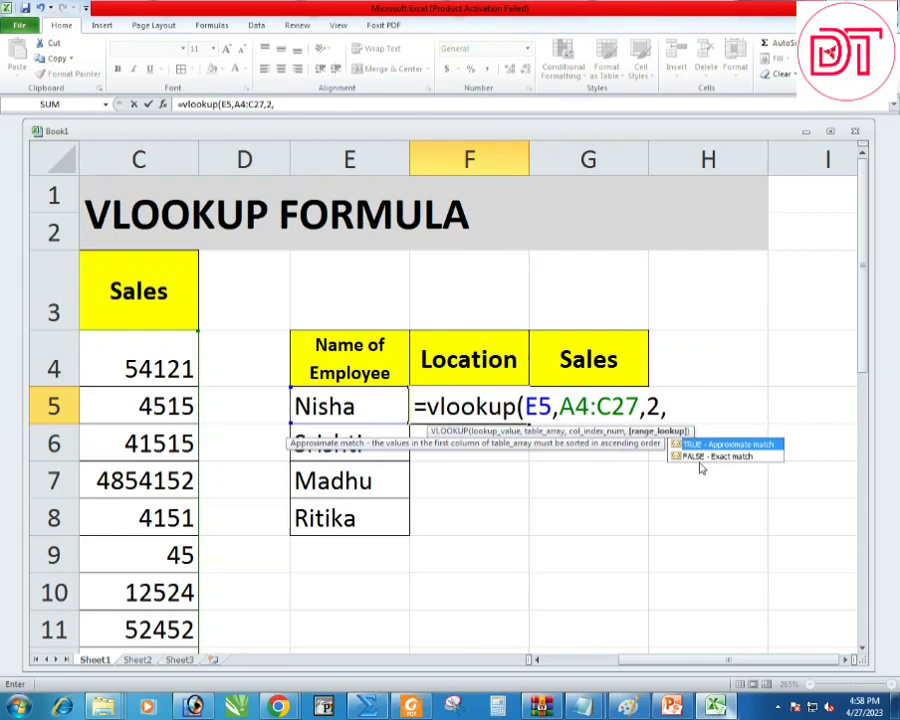
pyautogui.write('alse)')
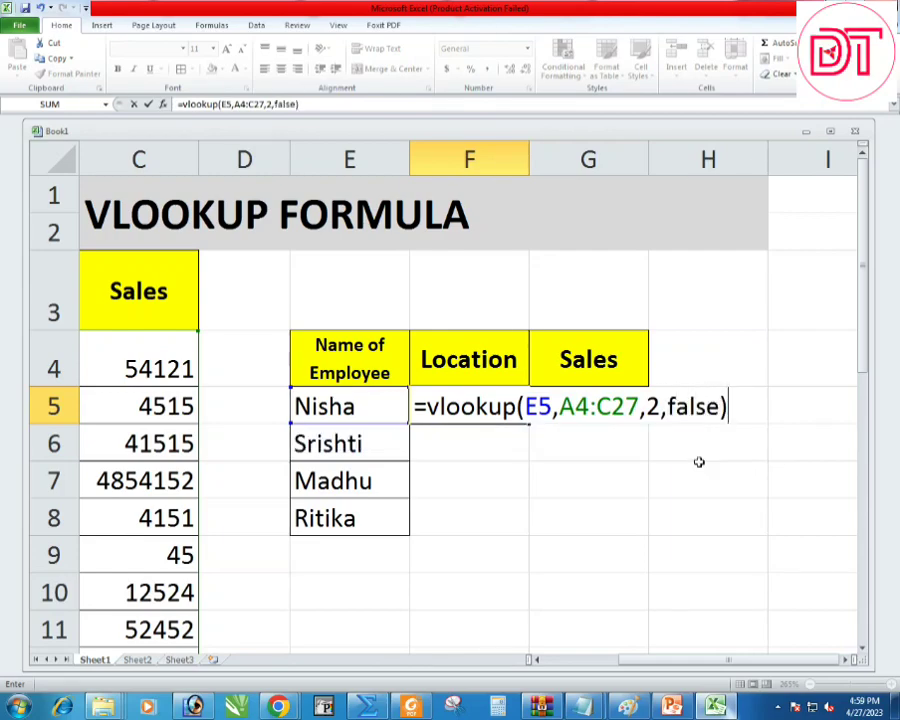
pyautogui.press('Return')
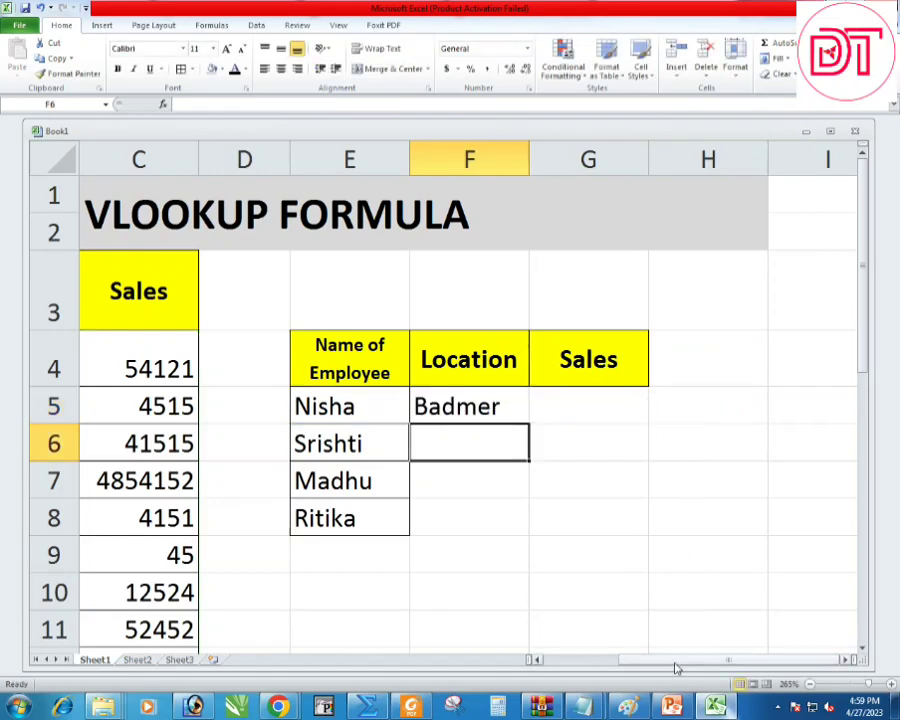
pyautogui.moveTo(676, 670); pyautogui.dragTo(596, 662)
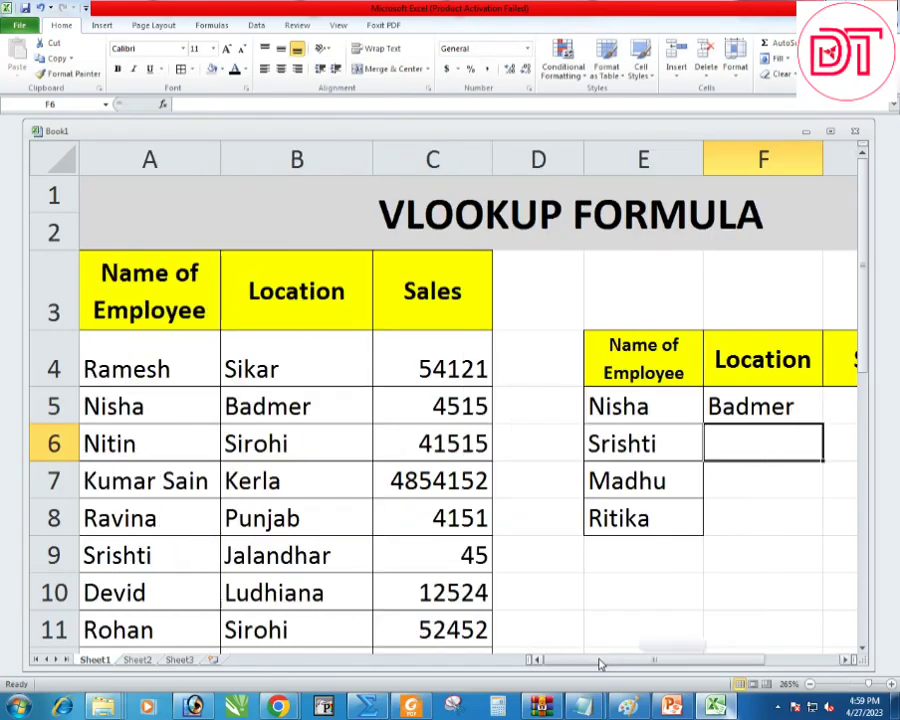
# Step: Check the first employee's location in the main data, and fill the VLOOKUP formula from F5 down to F8
pyautogui.click(120, 408)
pyautogui.click(255, 407)
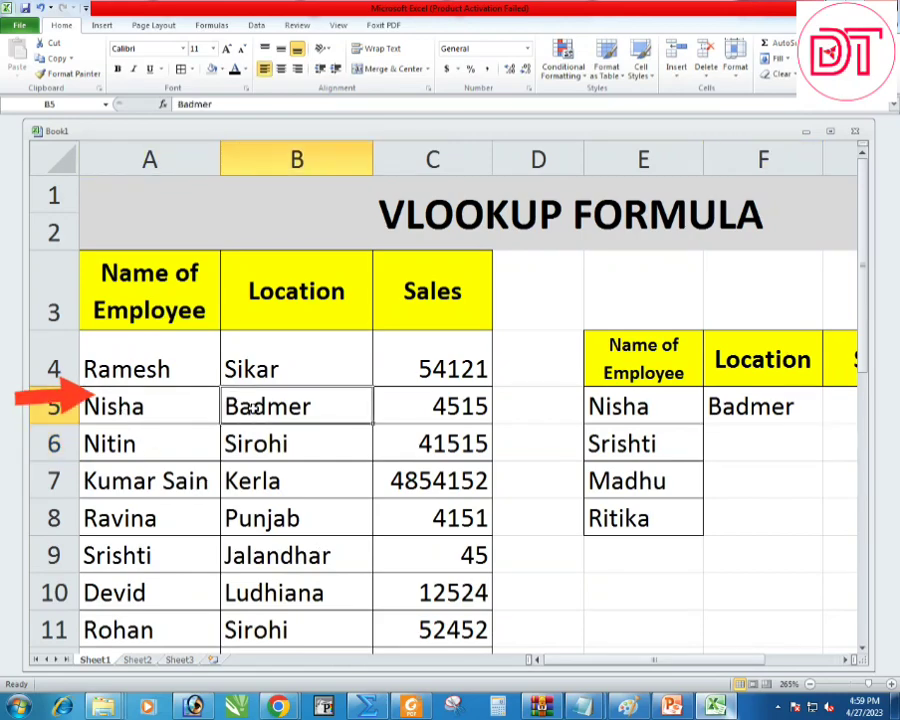
pyautogui.click(758, 407)
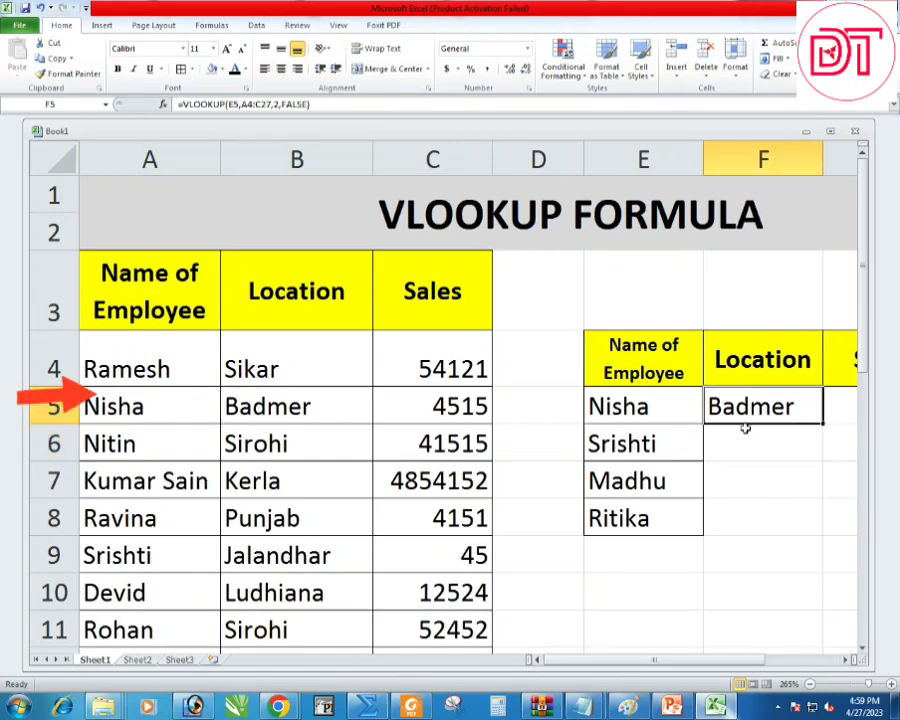
pyautogui.hscroll(2, 740, 424)
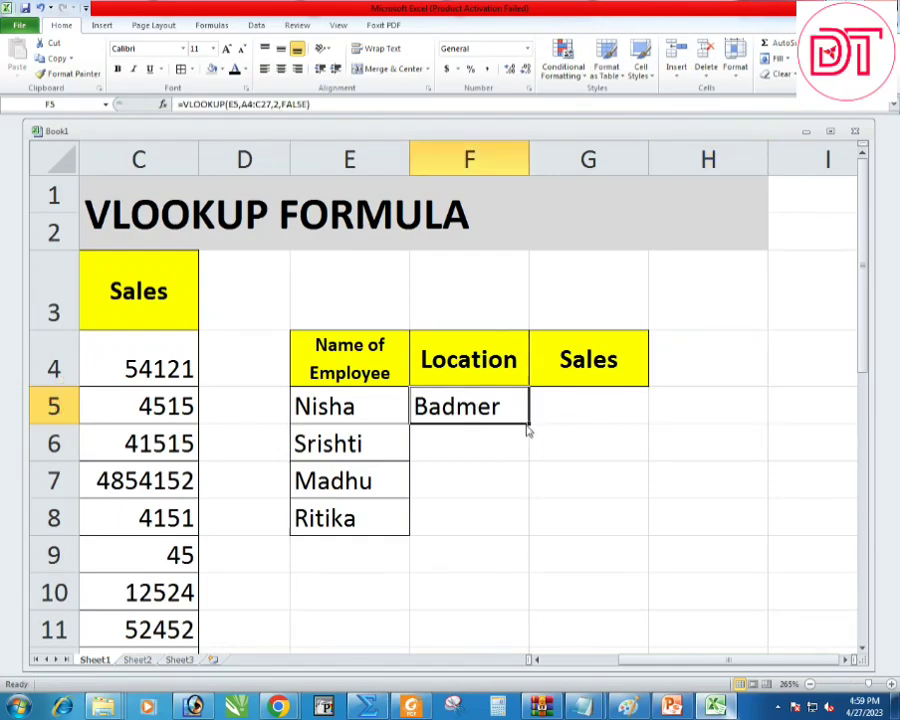
pyautogui.doubleClick(529, 424)
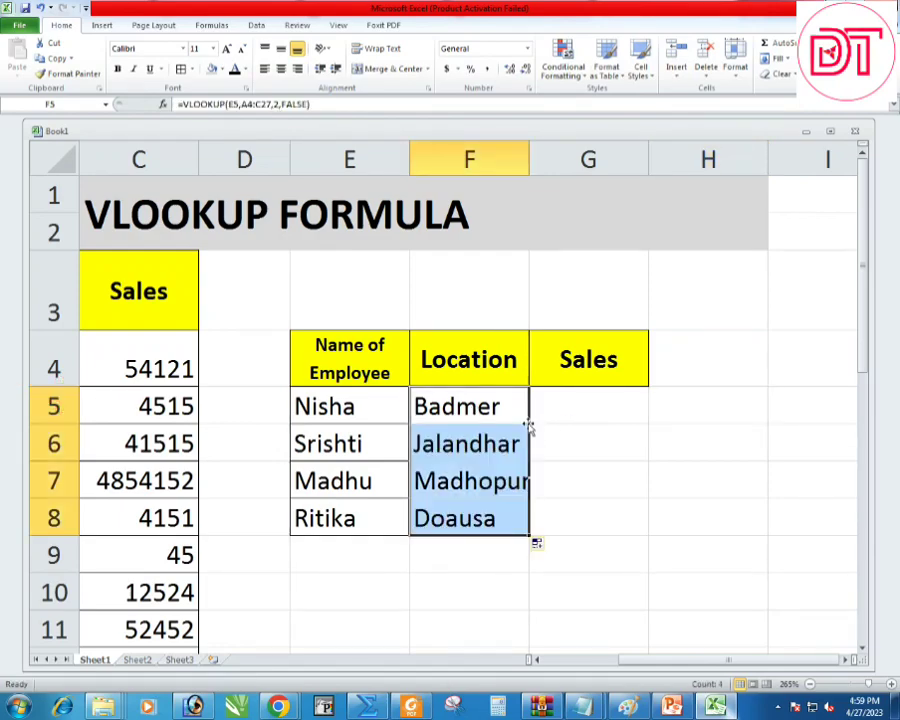
# Step: Compare the employee names in E6:E8 with the locations retrieved in F6:F8
pyautogui.click(457, 443)
pyautogui.click(325, 438)
pyautogui.click(493, 443)
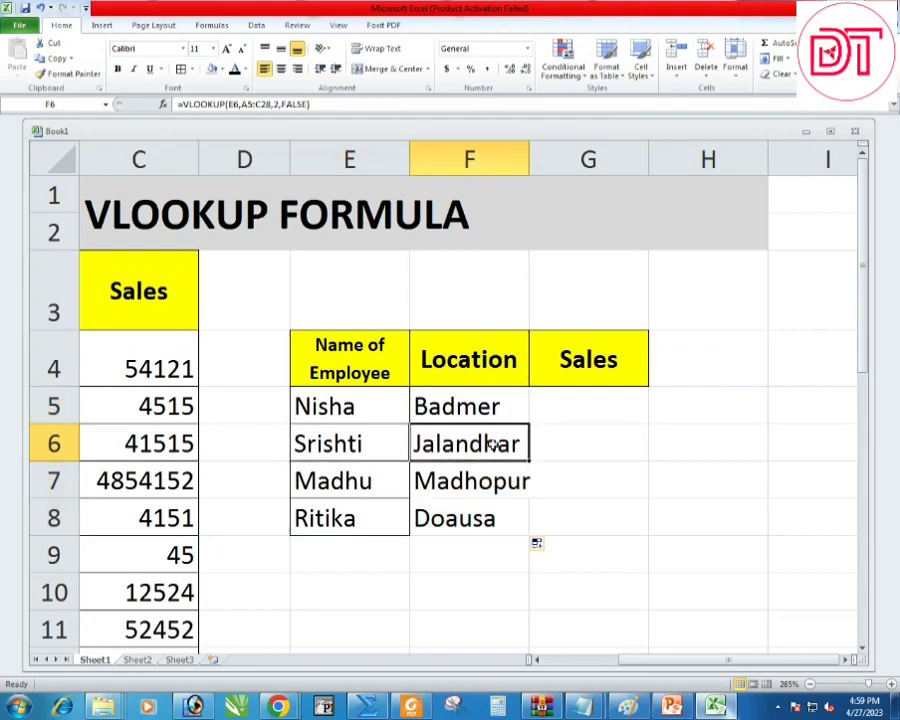
pyautogui.click(323, 480)
pyautogui.click(452, 478)
pyautogui.click(345, 512)
pyautogui.click(462, 516)
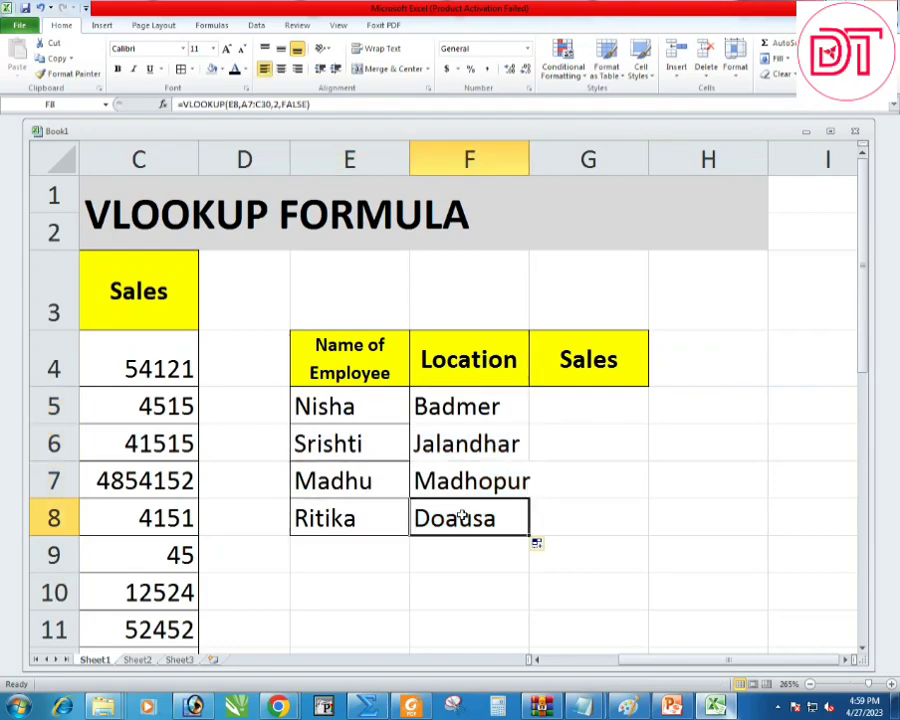
# Step: Fill the VLOOKUP formula from F5 across into the Sales cell G5 and inspect its arguments there
pyautogui.click(577, 412)
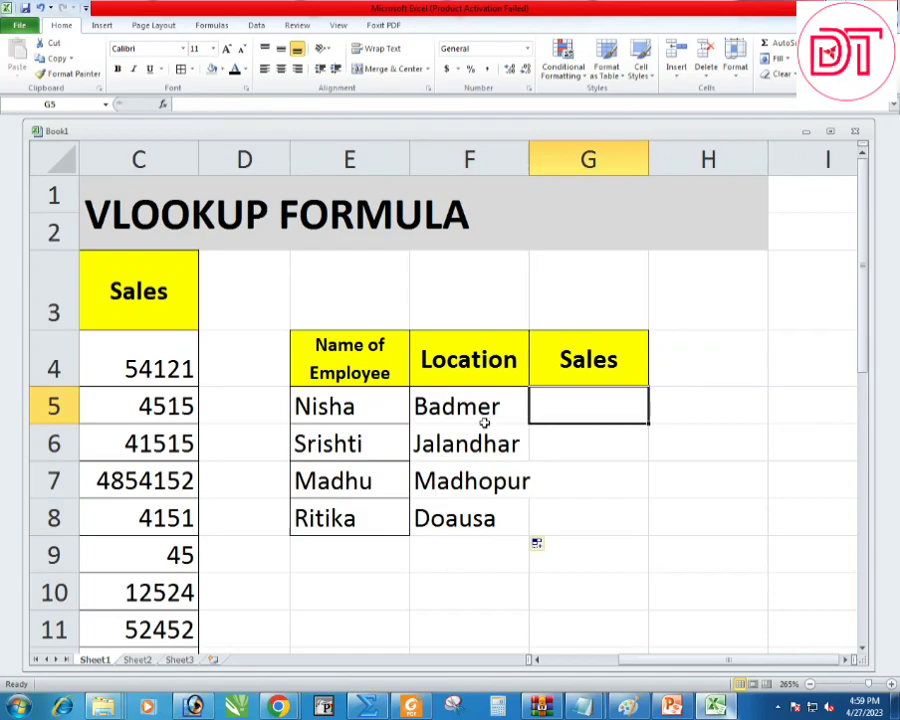
pyautogui.click(490, 410)
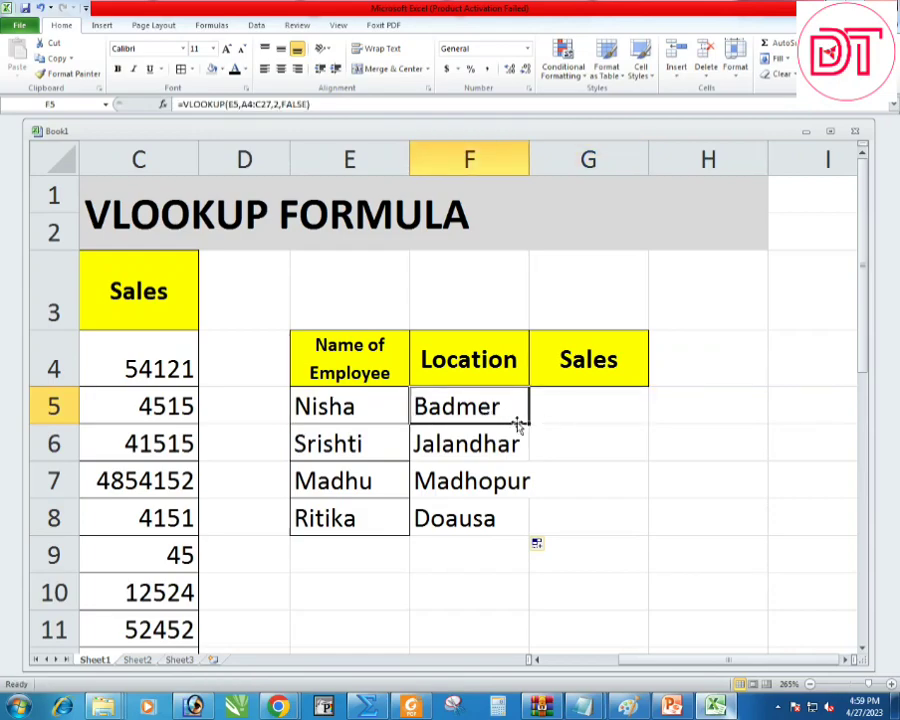
pyautogui.moveTo(519, 425); pyautogui.dragTo(624, 425)
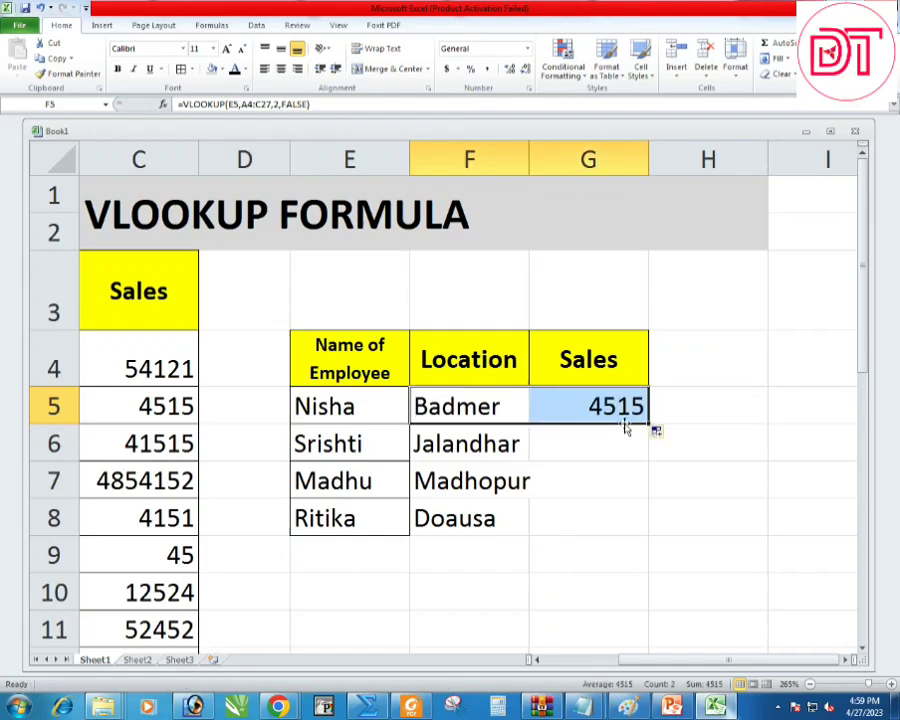
pyautogui.click(562, 406)
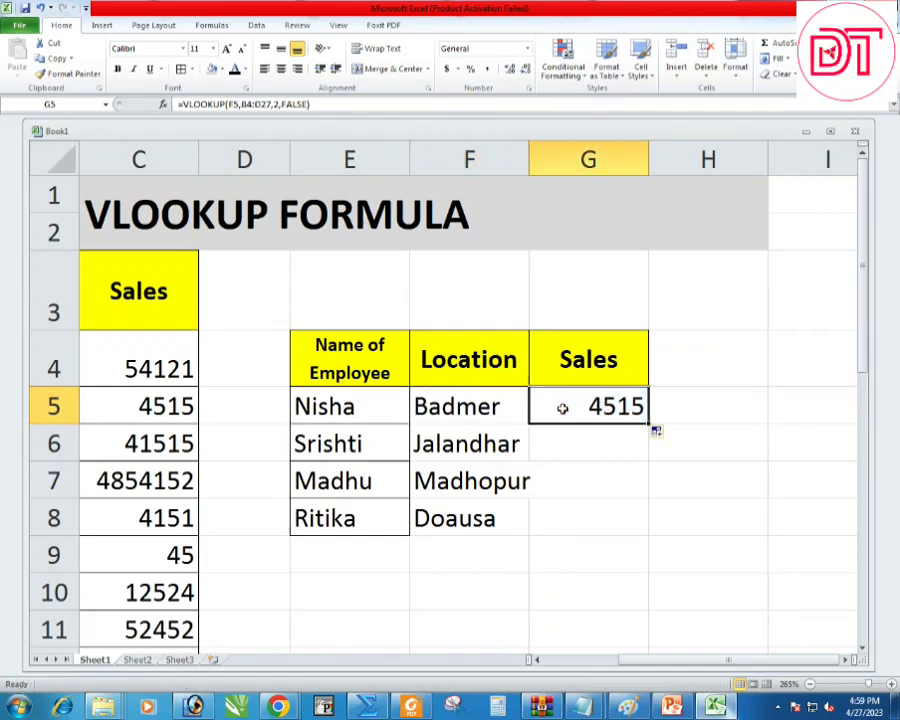
pyautogui.doubleClick(562, 406)
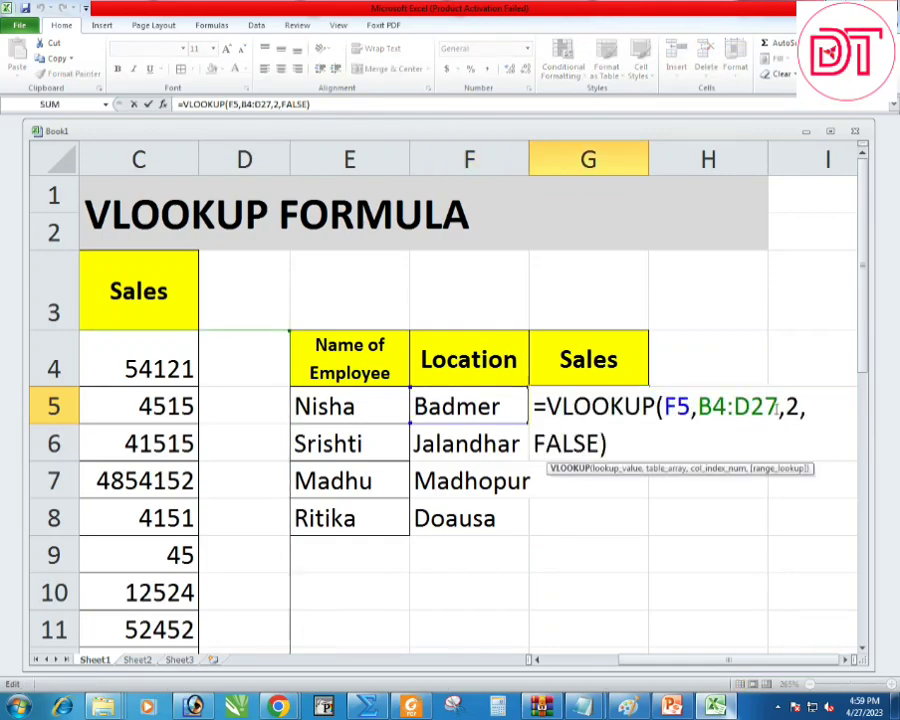
pyautogui.press('Return')
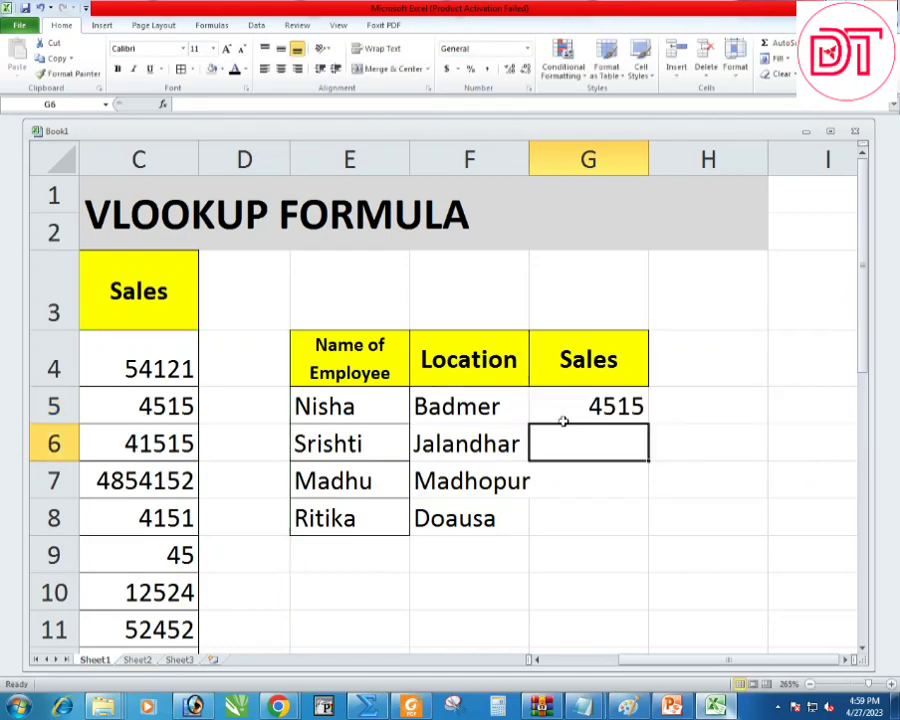
# Step: Check the Sales value in G5 against the same employee's row in the main data
pyautogui.moveTo(636, 660); pyautogui.dragTo(582, 661)
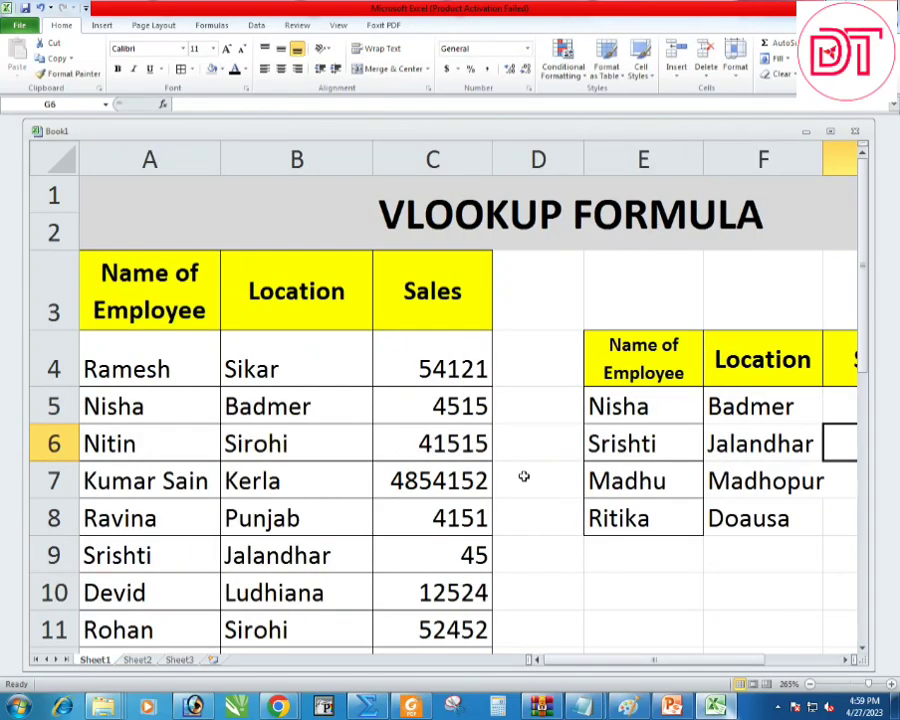
pyautogui.click(184, 402)
pyautogui.click(488, 404)
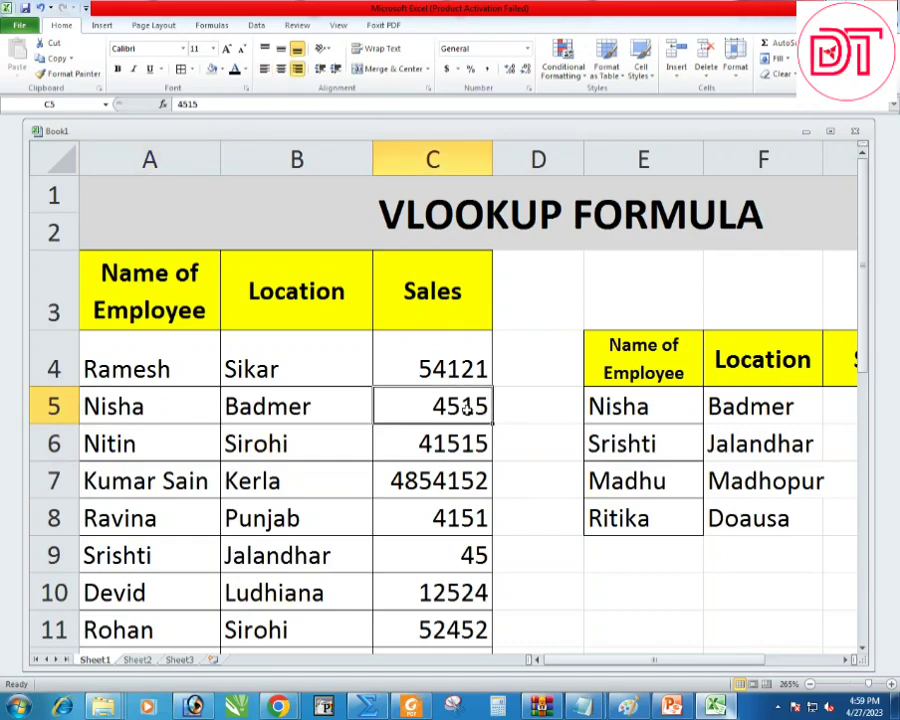
pyautogui.click(721, 432)
pyautogui.press('Right')
pyautogui.press('Right')
pyautogui.press('Up')
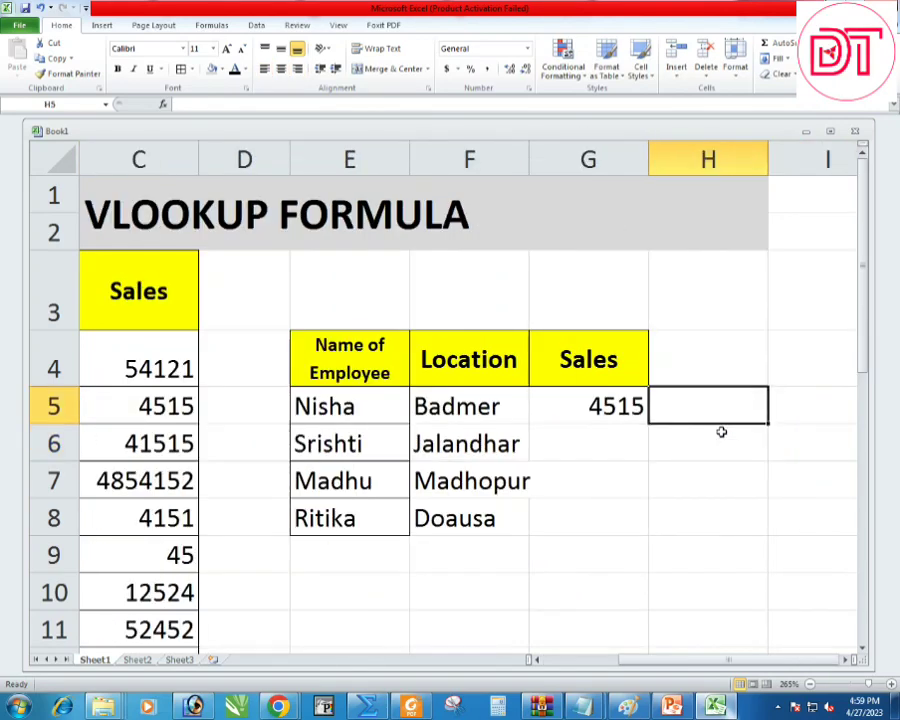
# Step: Fill the Sales VLOOKUP formula from G5 down to G8
pyautogui.click(585, 416)
pyautogui.press('Down')
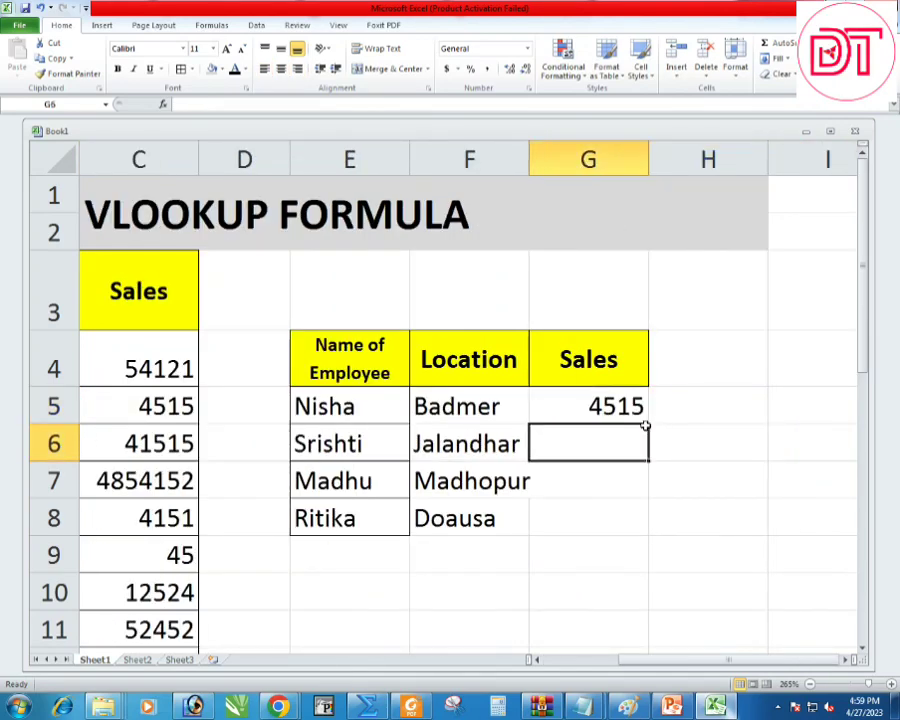
pyautogui.click(647, 420)
pyautogui.doubleClick(648, 424)
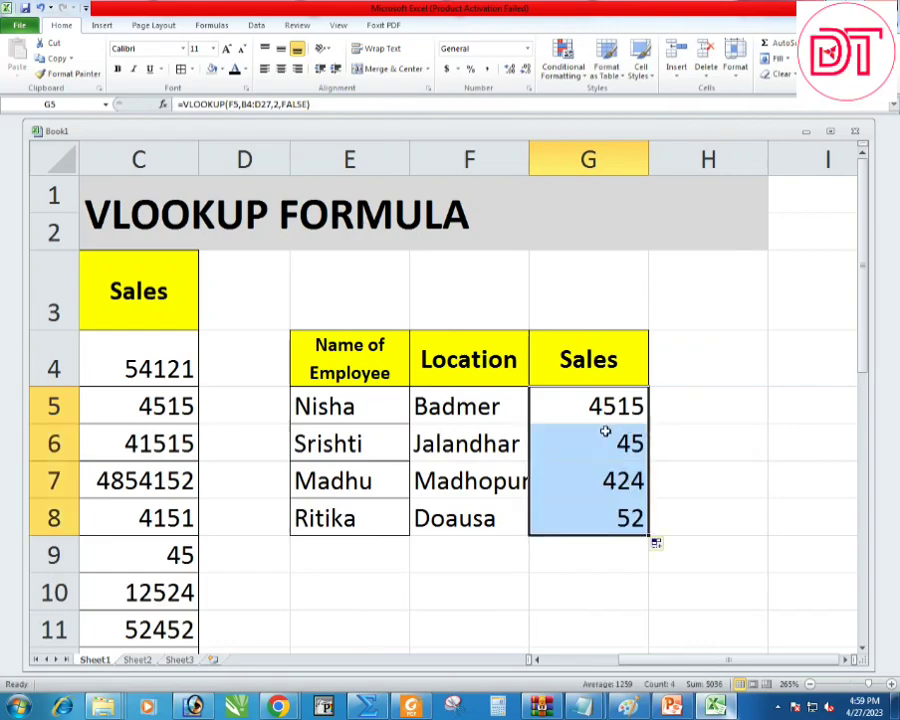
# Step: Apply cell borders to the lookup results in F5:G8
pyautogui.moveTo(432, 408); pyautogui.dragTo(593, 519)
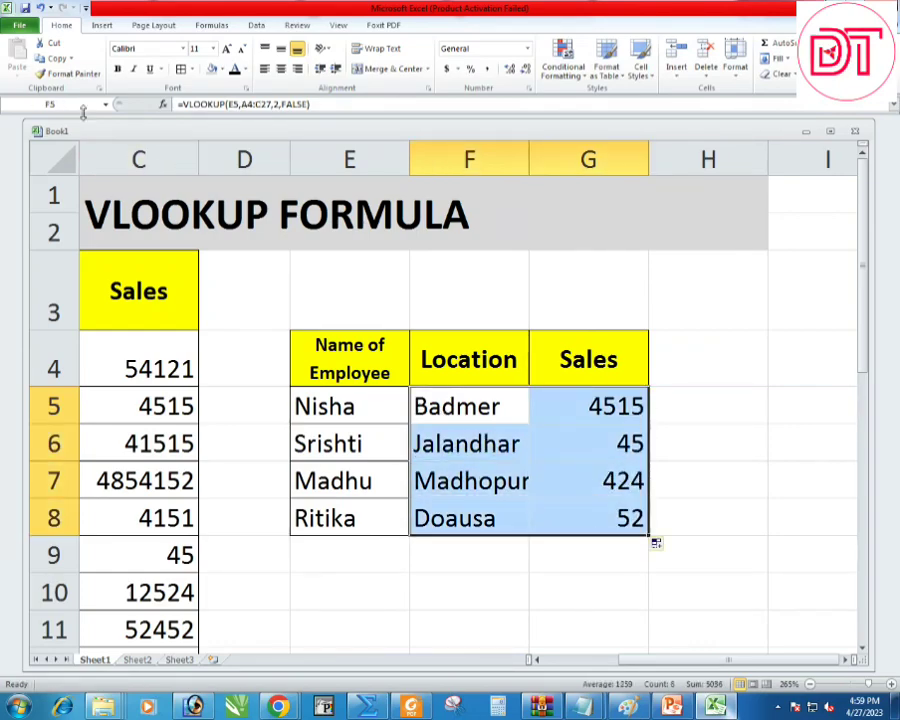
pyautogui.click(180, 68)
pyautogui.click(480, 437)
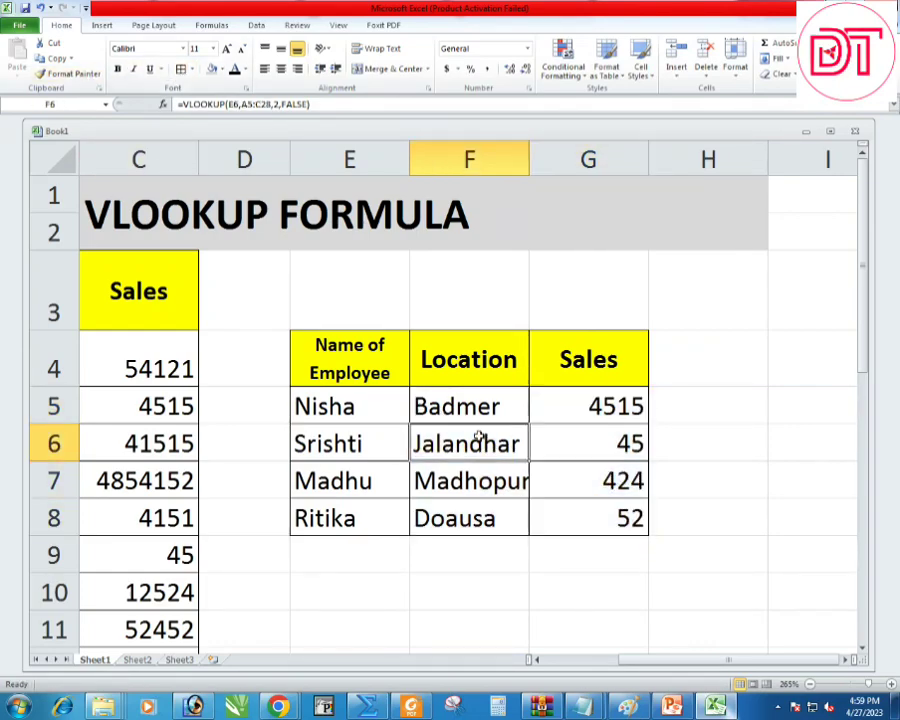
# Step: Review the lookup table's names and Location and Sales results, inspecting the VLOOKUP formula in F5
pyautogui.doubleClick(601, 483)
pyautogui.press('Return')
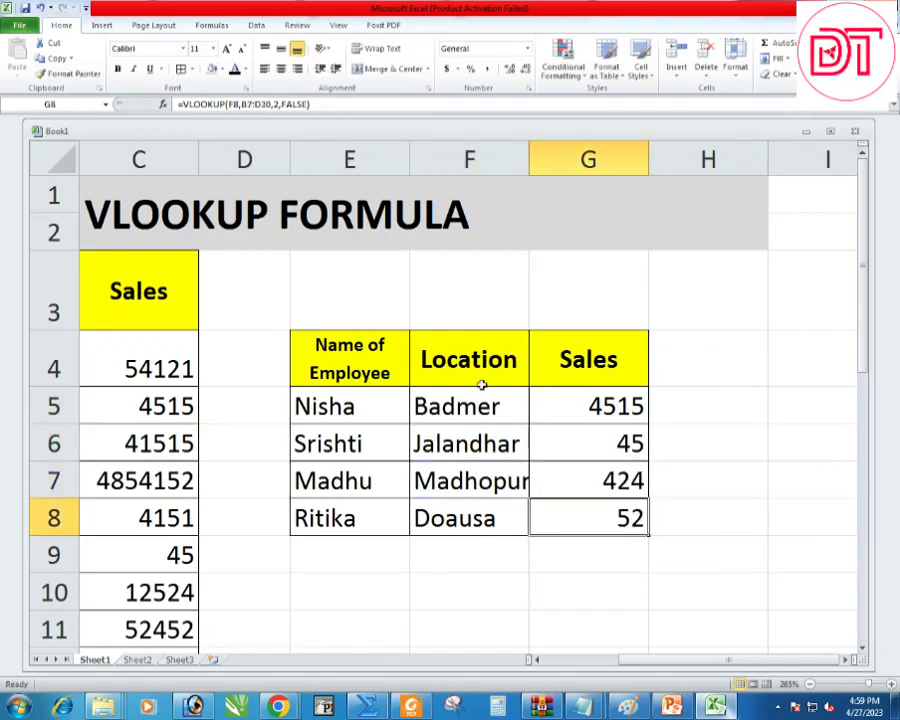
pyautogui.click(395, 375)
pyautogui.click(350, 161)
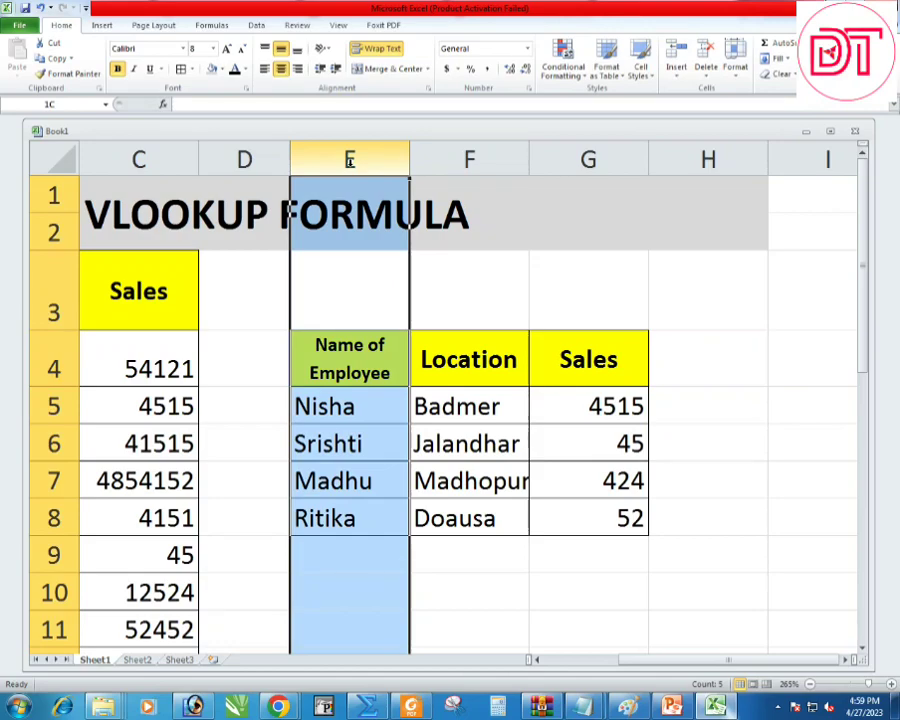
pyautogui.click(360, 402)
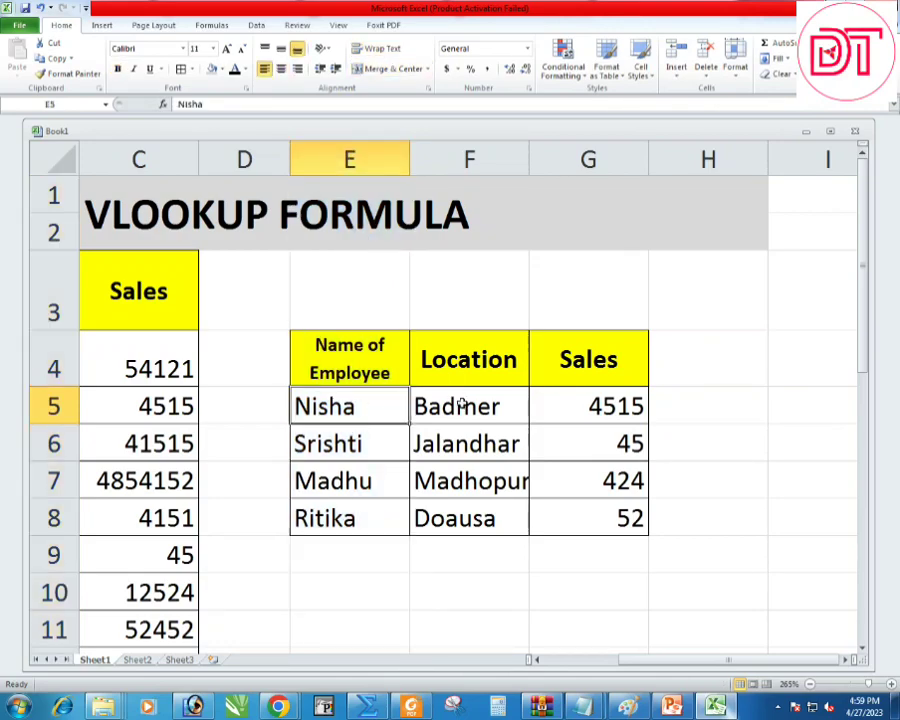
pyautogui.click(460, 400)
pyautogui.click(535, 410)
pyautogui.click(465, 408)
pyautogui.doubleClick(465, 408)
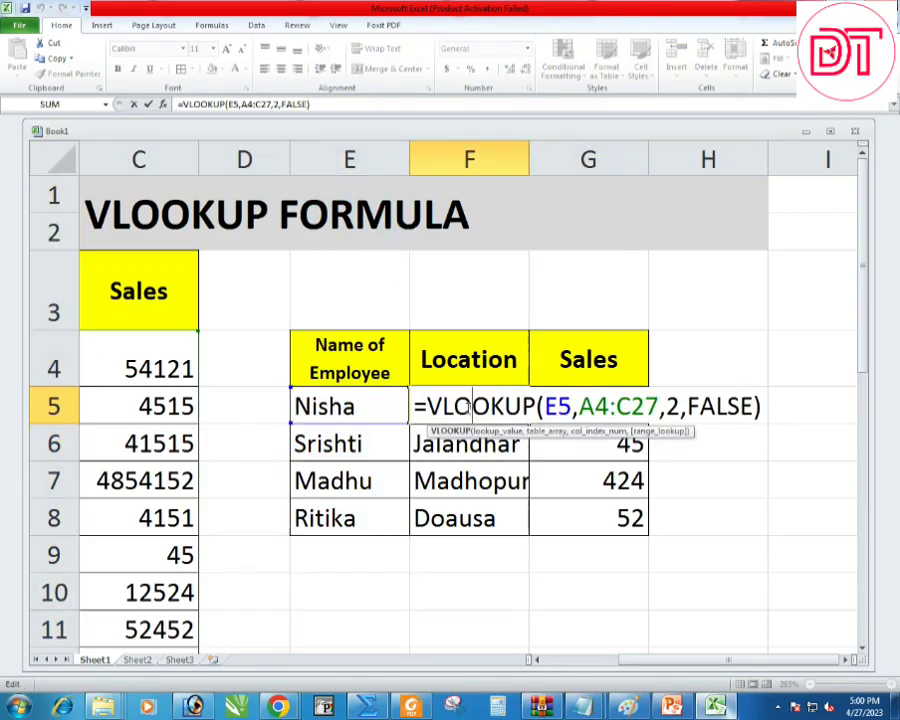
pyautogui.press('Return')
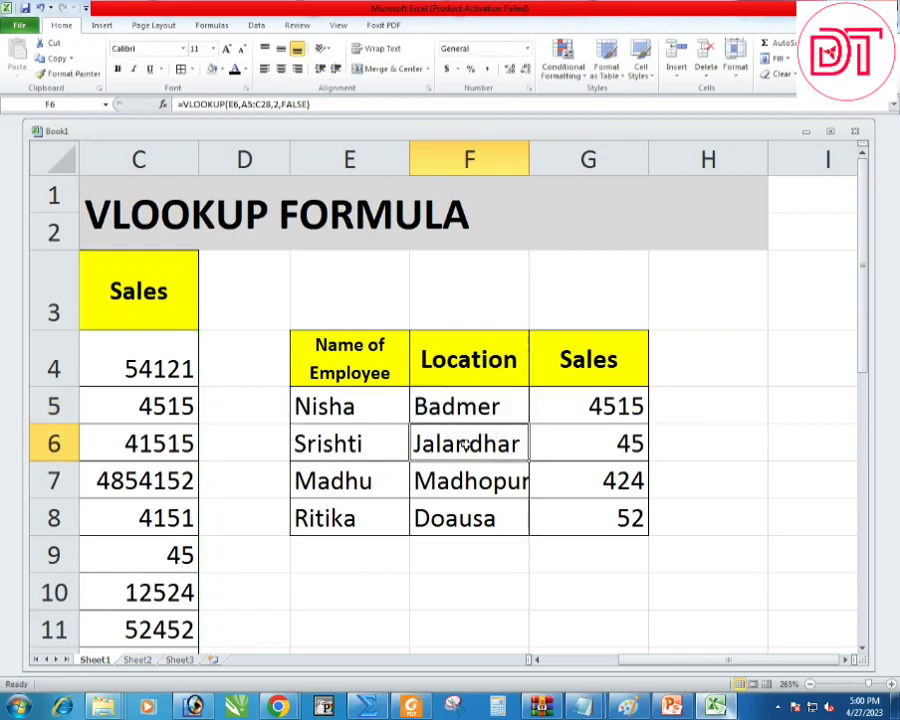
# Step: Copy the lookup table headers E4:G4 from Sheet1 and paste them into Sheet2 starting at B4
pyautogui.moveTo(330, 370); pyautogui.dragTo(569, 357)
pyautogui.hotkey('ctrl', 'c')
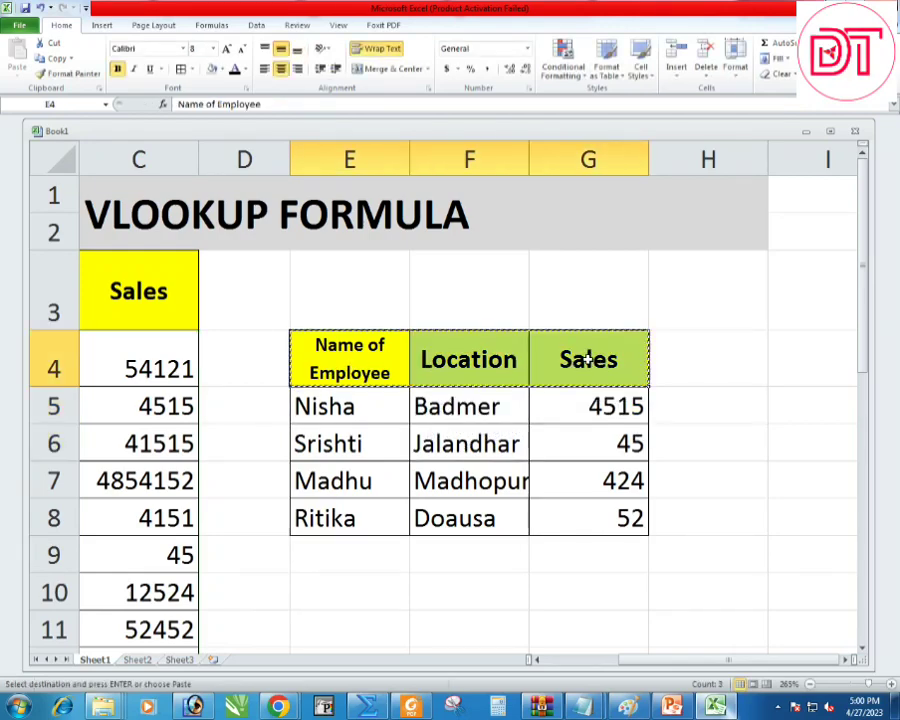
pyautogui.click(158, 662)
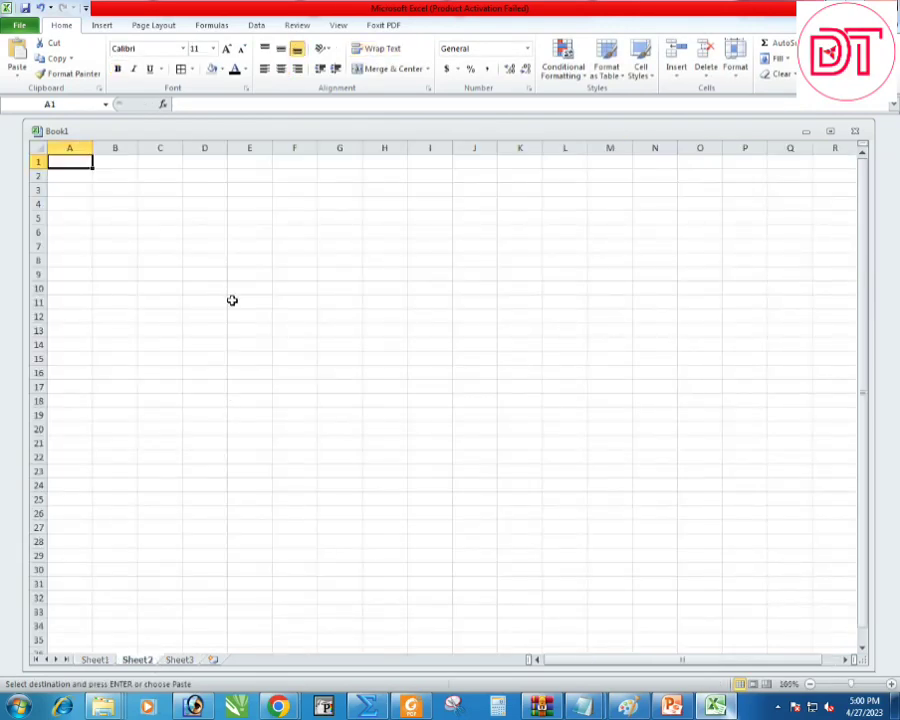
pyautogui.scroll(8, 268, 296)
pyautogui.click(250, 275)
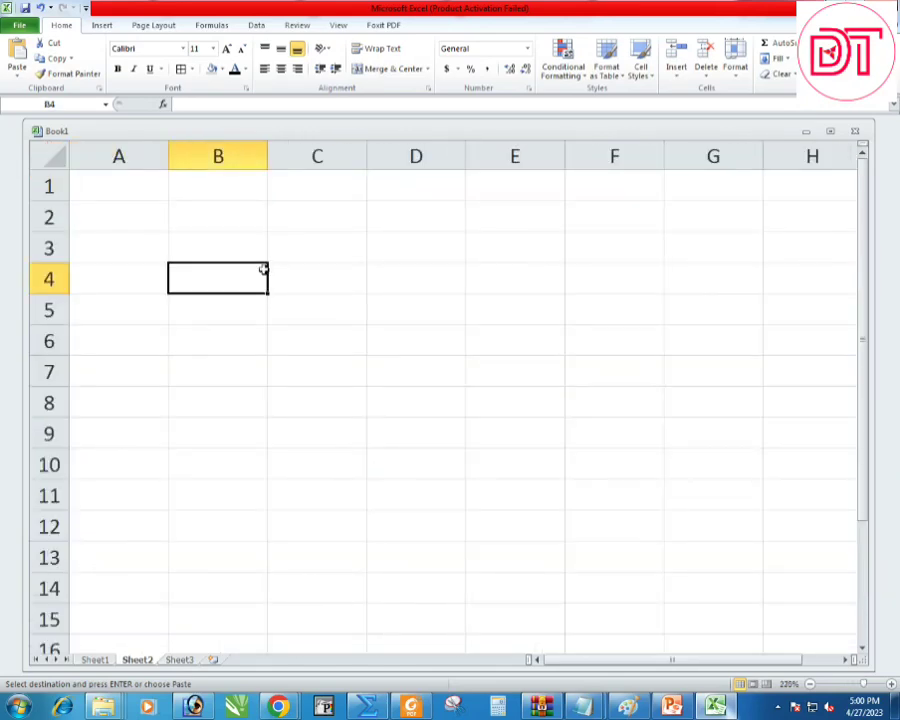
pyautogui.hotkey('ctrl', 'v')
pyautogui.click(228, 318)
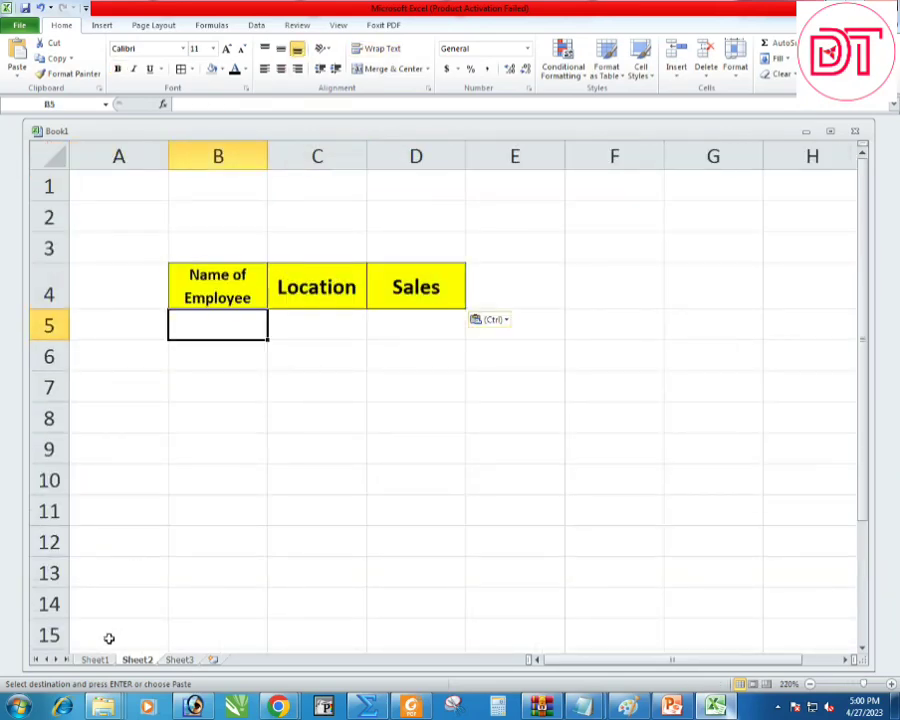
# Step: Copy the employee names in A6, A10, A15, A18 and A21 of Sheet1 and paste them into Sheet2 starting at B5
pyautogui.click(95, 660)
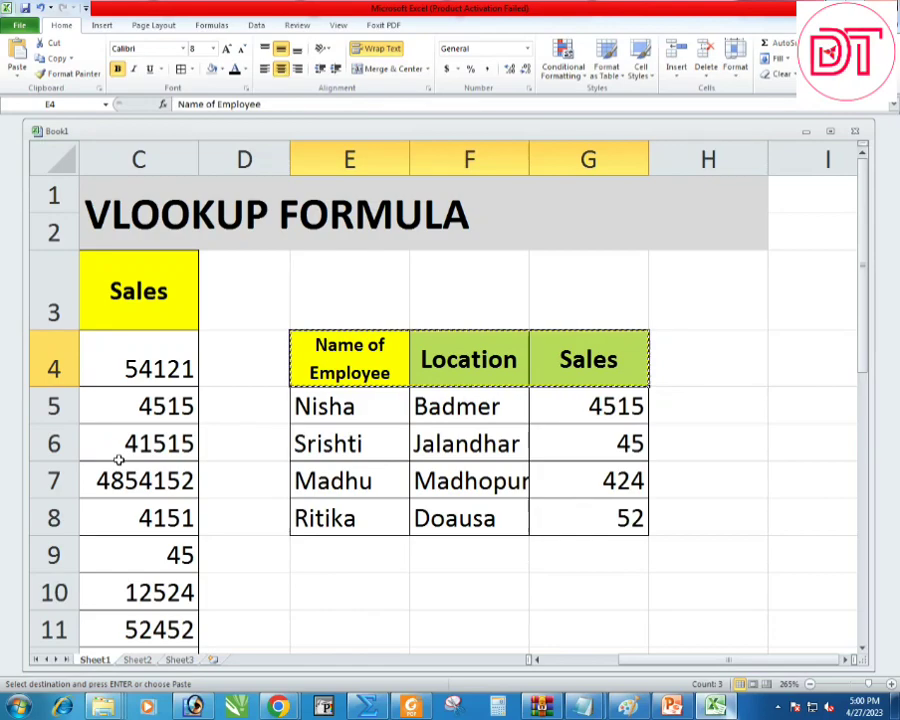
pyautogui.press('Left')
pyautogui.press('Left')
pyautogui.press('Left')
pyautogui.press('Left')
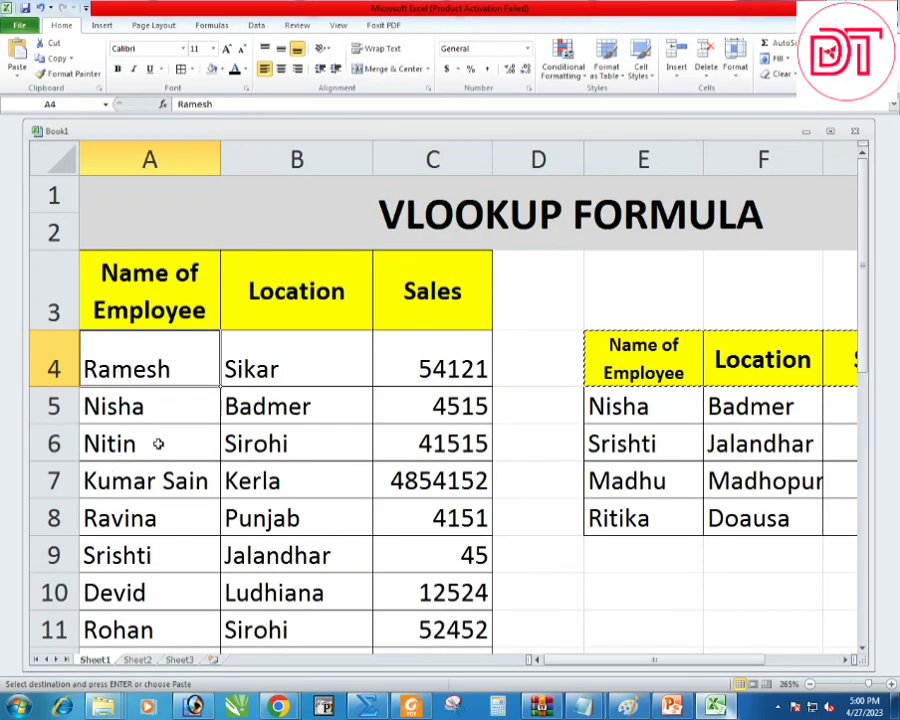
pyautogui.click(158, 443)
pyautogui.keyDown('ctrl'); pyautogui.click(145, 590); pyautogui.keyUp('ctrl')
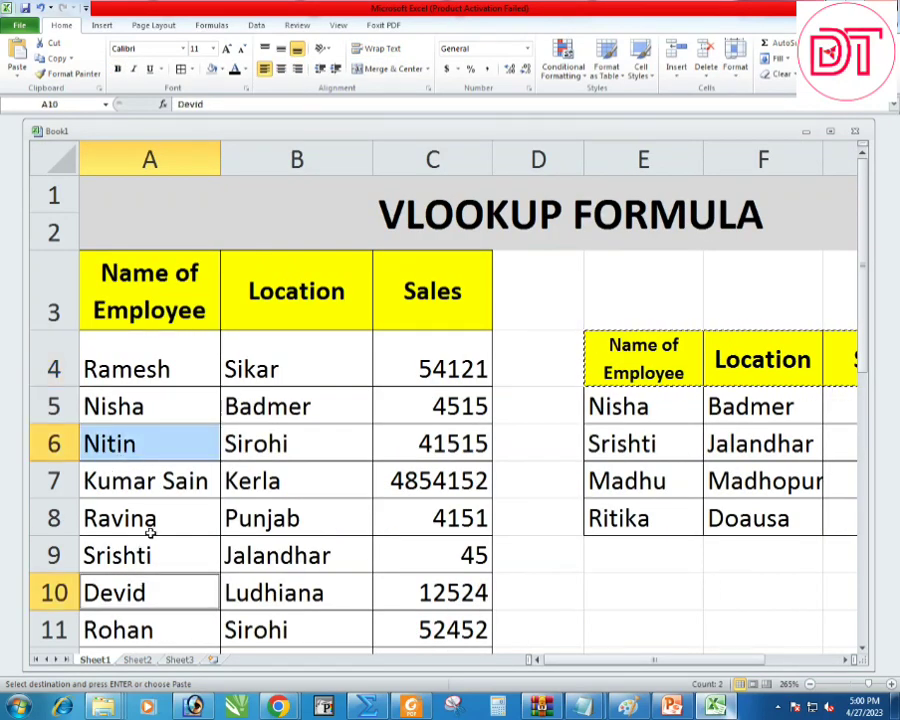
pyautogui.scroll(-3, 150, 533)
pyautogui.keyDown('ctrl'); pyautogui.click(120, 490); pyautogui.keyUp('ctrl')
pyautogui.keyDown('ctrl'); pyautogui.click(120, 380); pyautogui.keyUp('ctrl')
pyautogui.keyDown('ctrl'); pyautogui.click(172, 604); pyautogui.keyUp('ctrl')
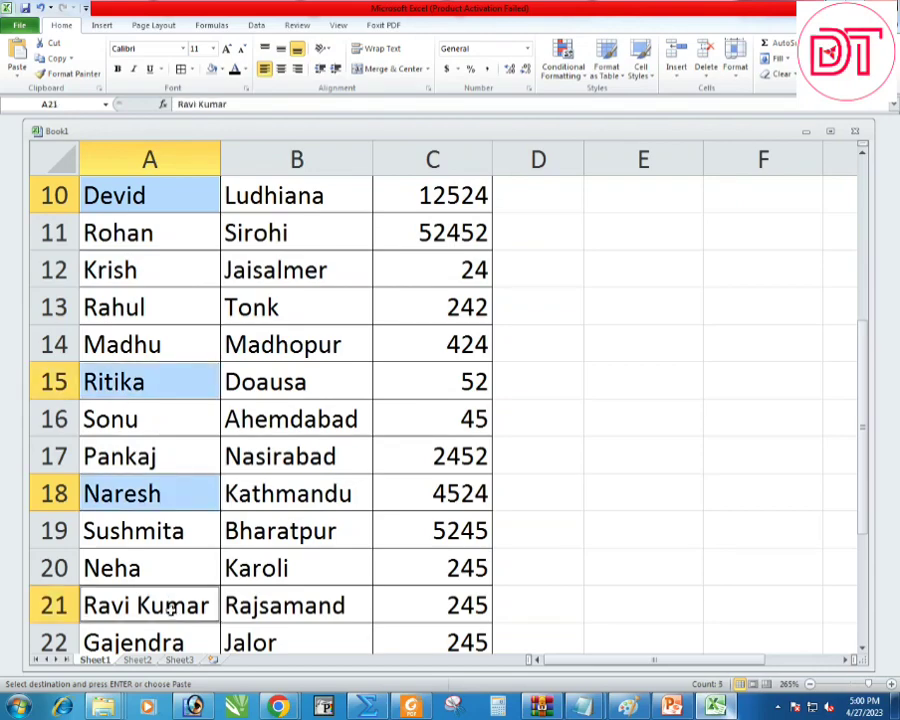
pyautogui.click(134, 659)
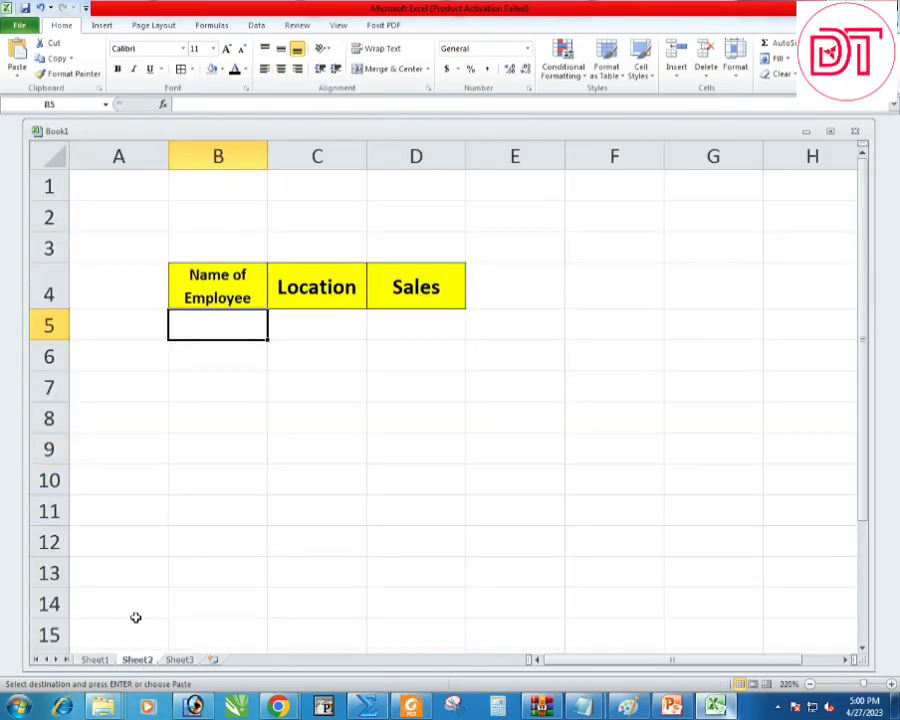
pyautogui.hotkey('ctrl', 'v')
# Step: Start a VLOOKUP formula in C5 of Sheet2, the first Location cell of the separate table
pyautogui.click(293, 327)
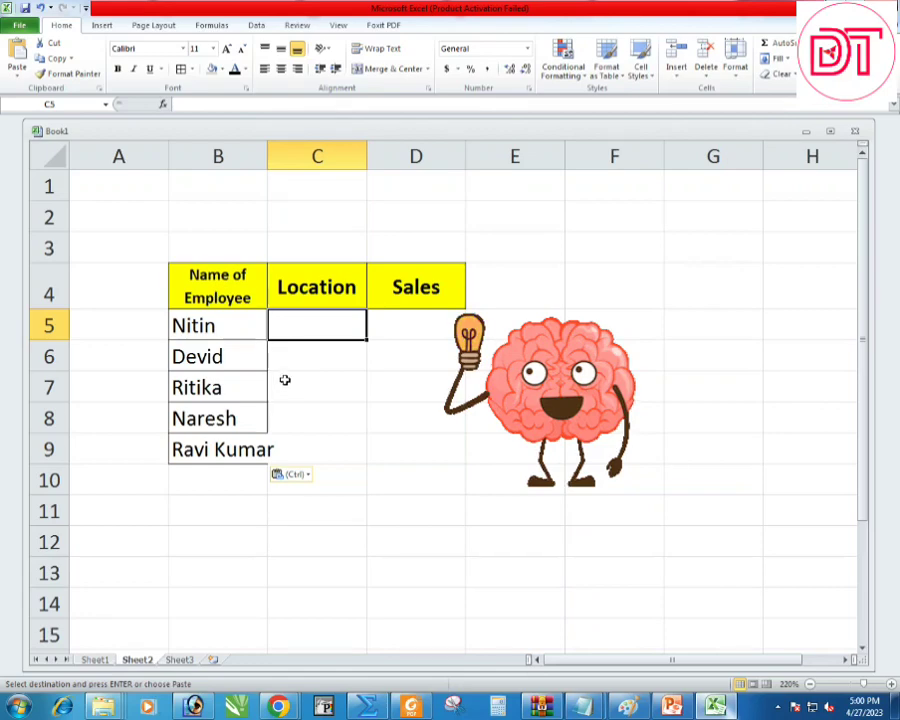
pyautogui.write('=vlook')
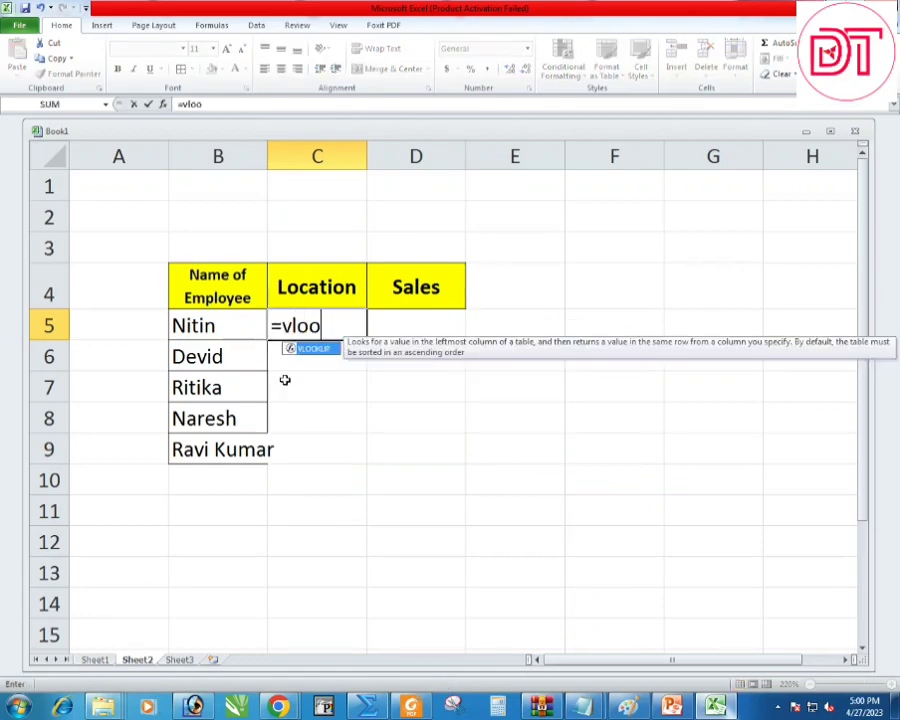
pyautogui.write('up')
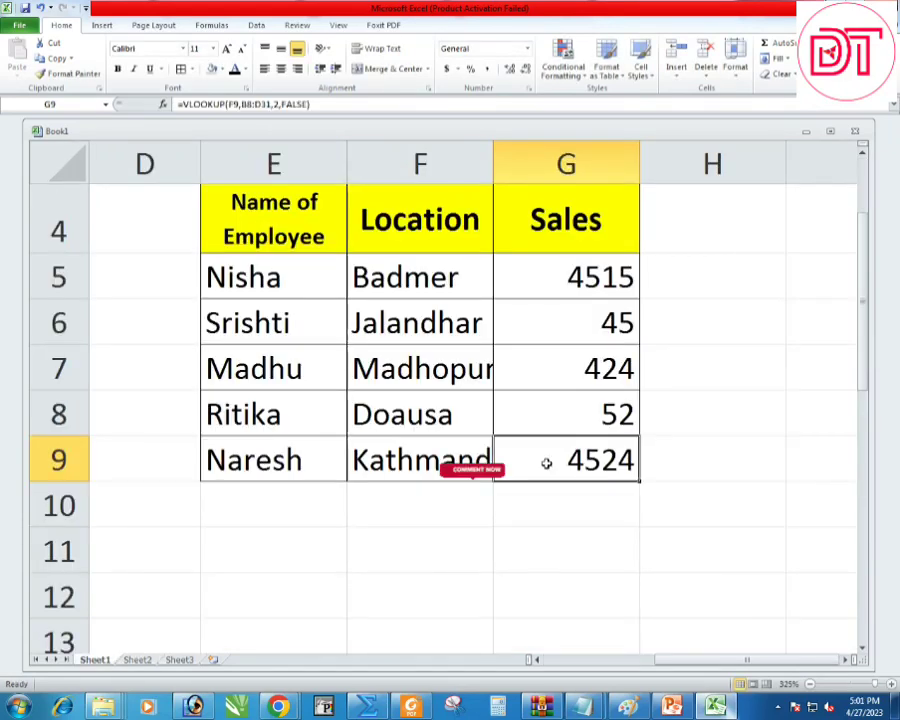
# Step: Inspect the VLOOKUP formulas behind the last employee's Location and Sales in F9 and G9 of Sheet1
pyautogui.click(604, 420)
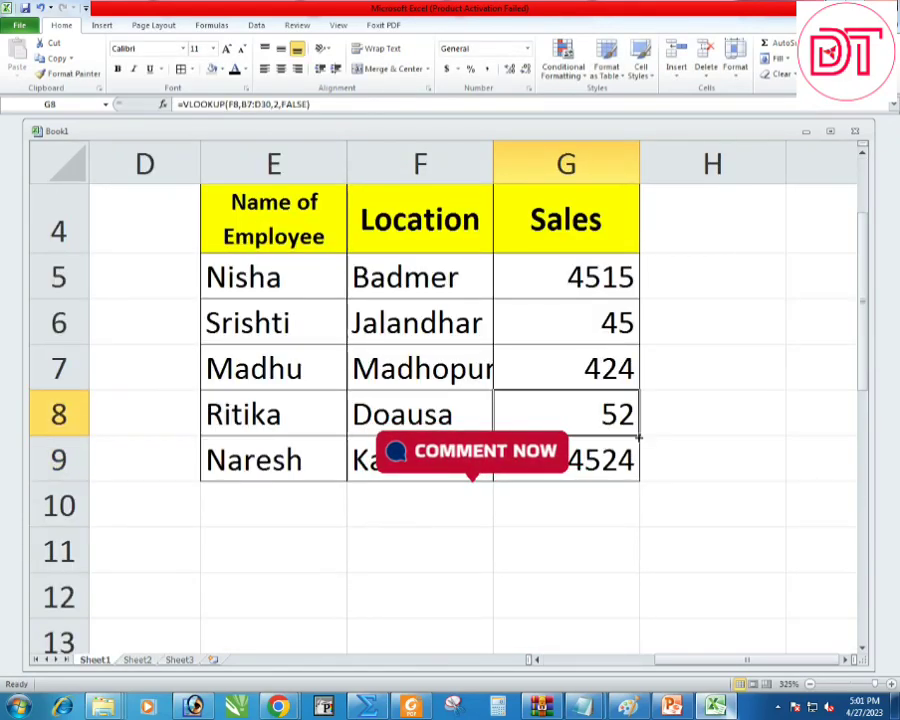
pyautogui.click(502, 457)
pyautogui.doubleClick(420, 459)
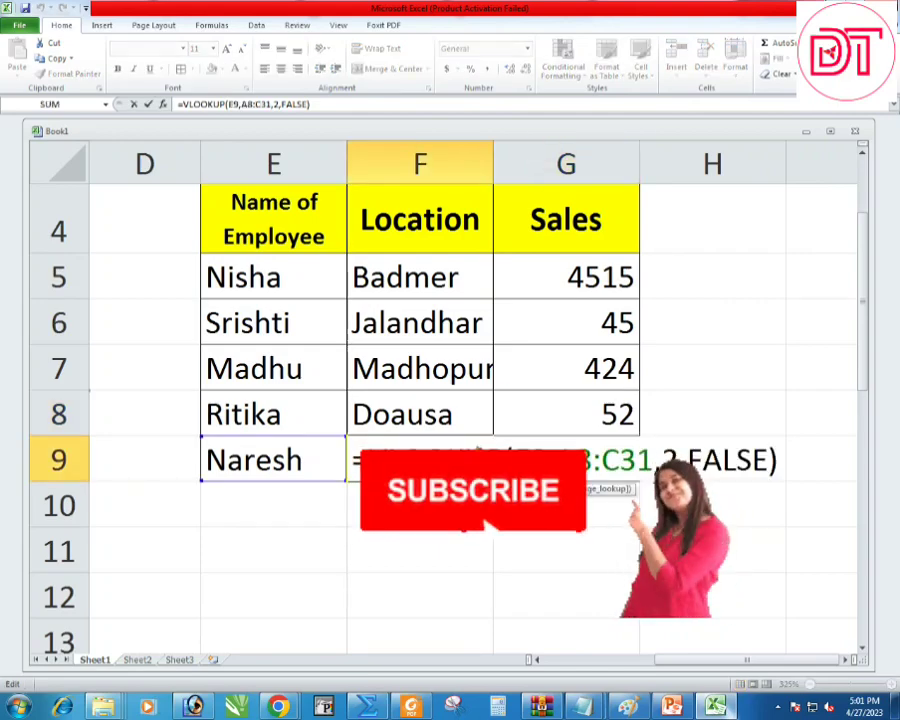
pyautogui.press('Return')
pyautogui.doubleClick(542, 451)
pyautogui.press('Return')
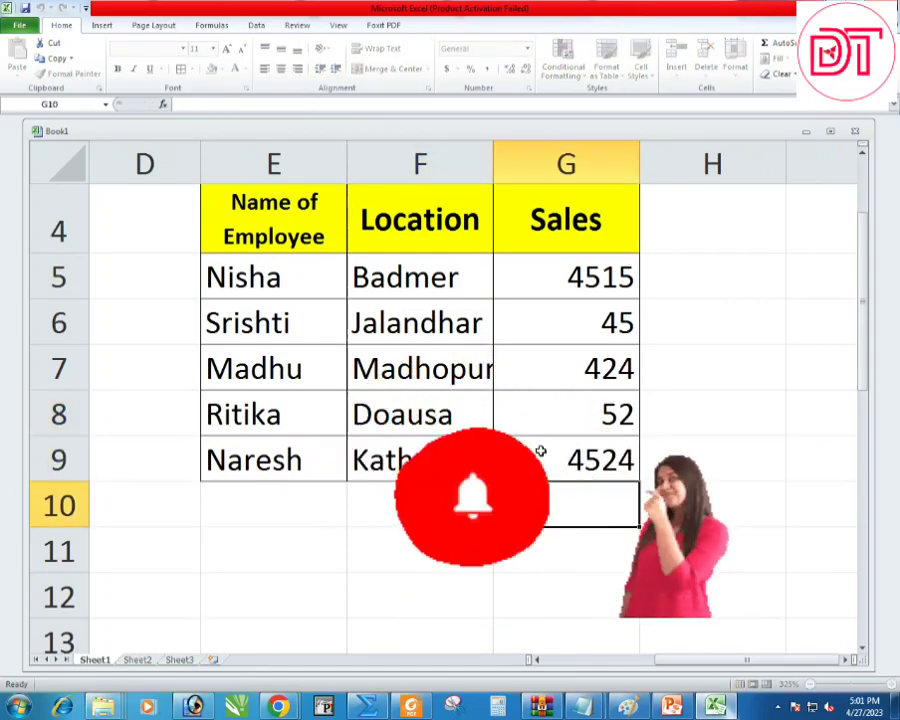
# Step: Review the first row of the Sheet1 lookup table, checking the formula in F5 and the lookup name in E5
pyautogui.scroll(1, 420, 400)
pyautogui.click(412, 360)
pyautogui.click(412, 462)
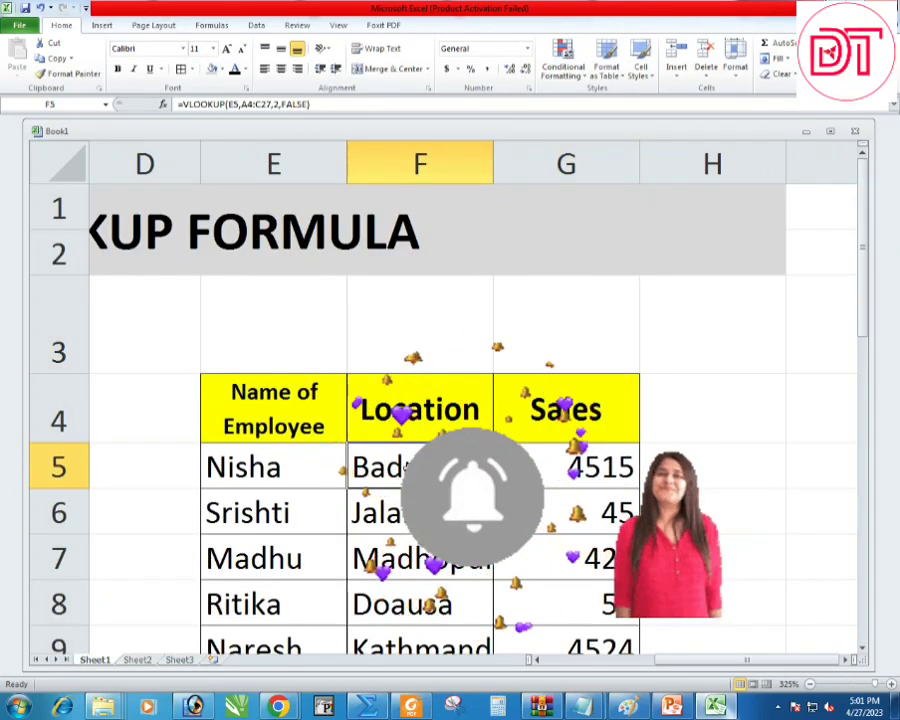
pyautogui.scroll(-1, 408, 422)
pyautogui.click(408, 422)
pyautogui.scroll(1, 408, 422)
pyautogui.click(406, 430)
pyautogui.click(300, 466)
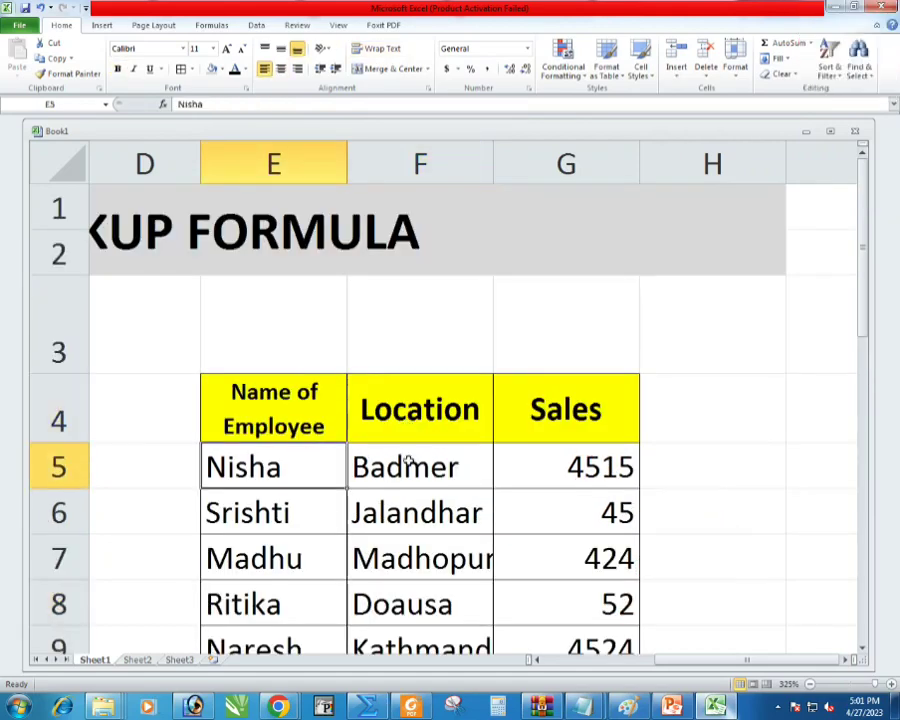